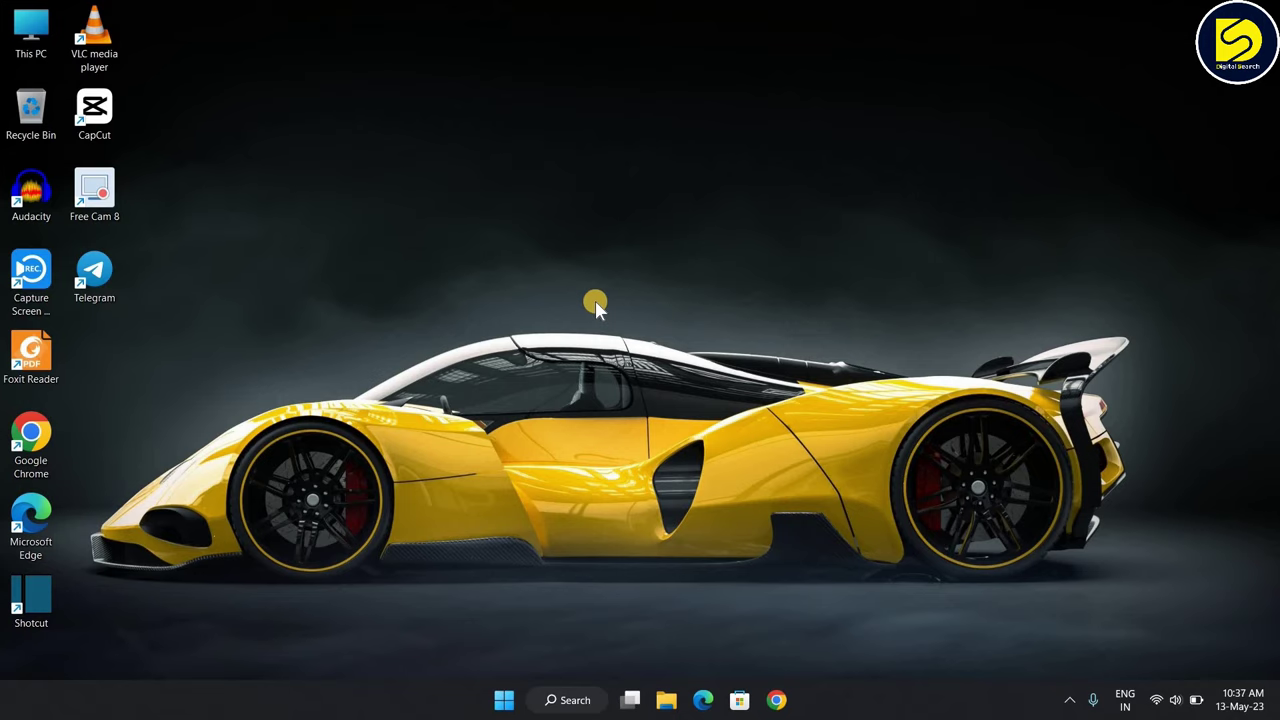
Open the advanced sharing settings from the Network and Sharing Center in Control Panel
left_click(505, 702)
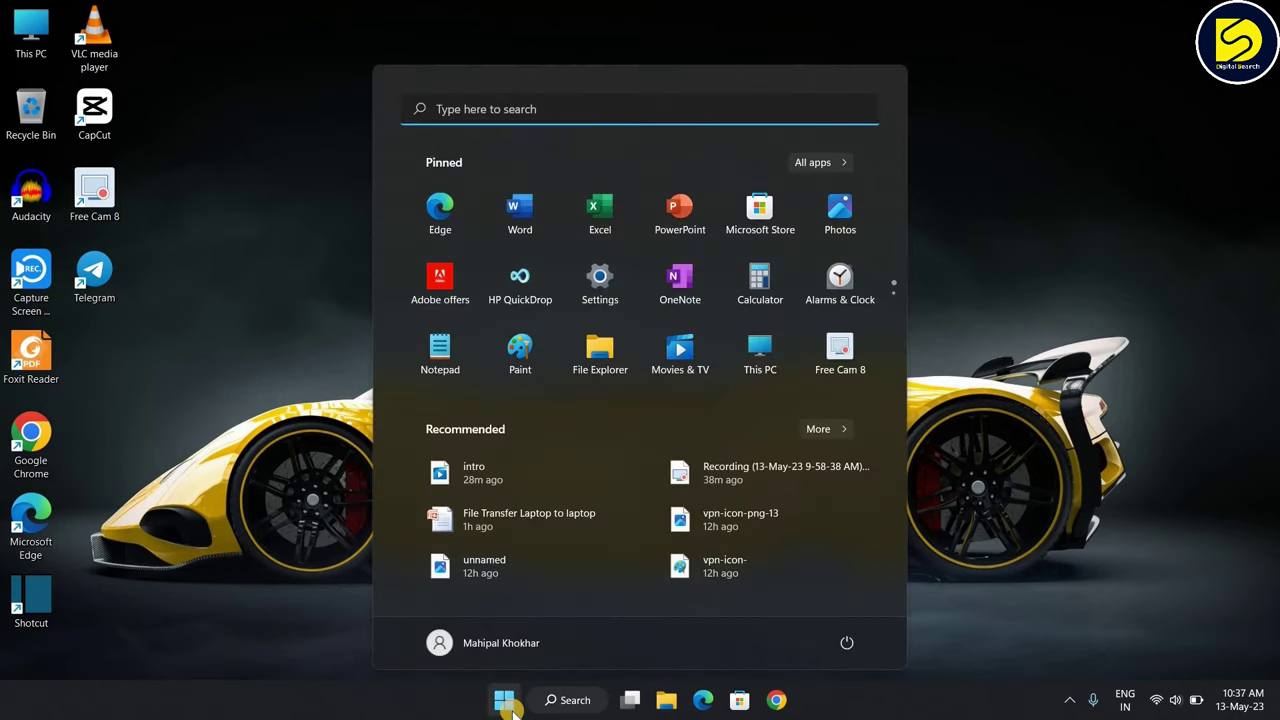
type("control panel")
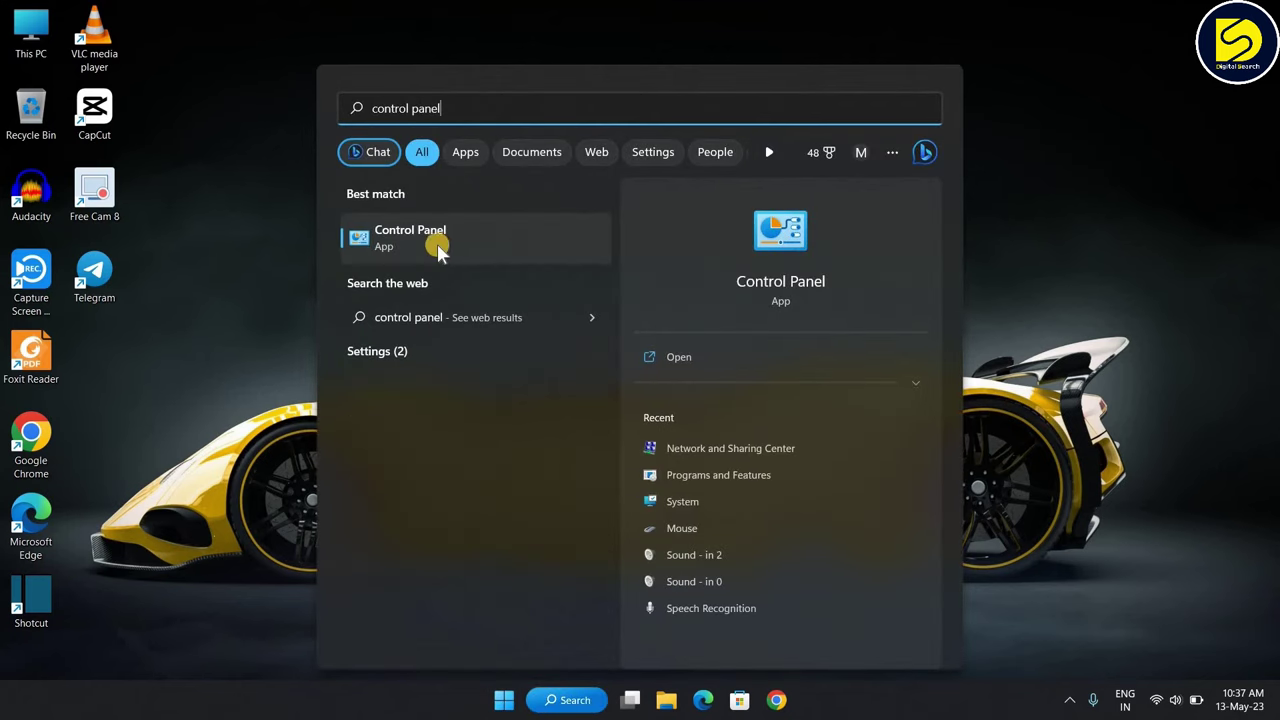
left_click(421, 253)
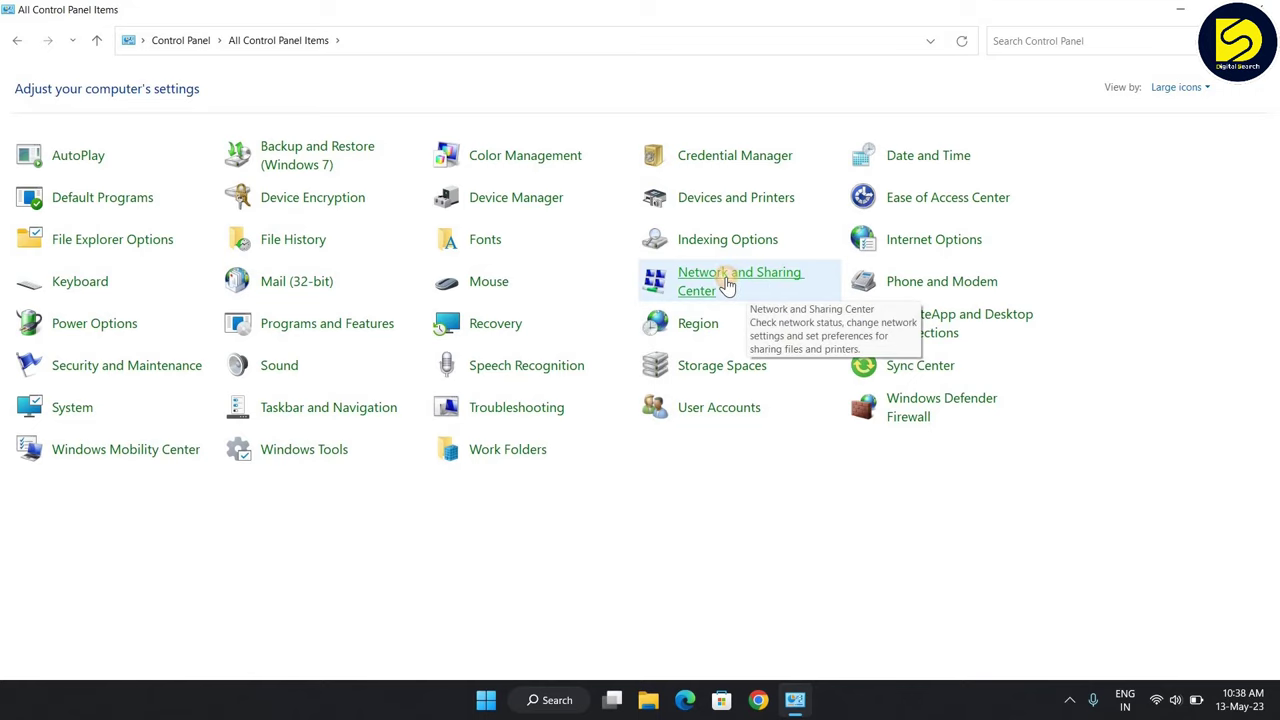
left_click(726, 285)
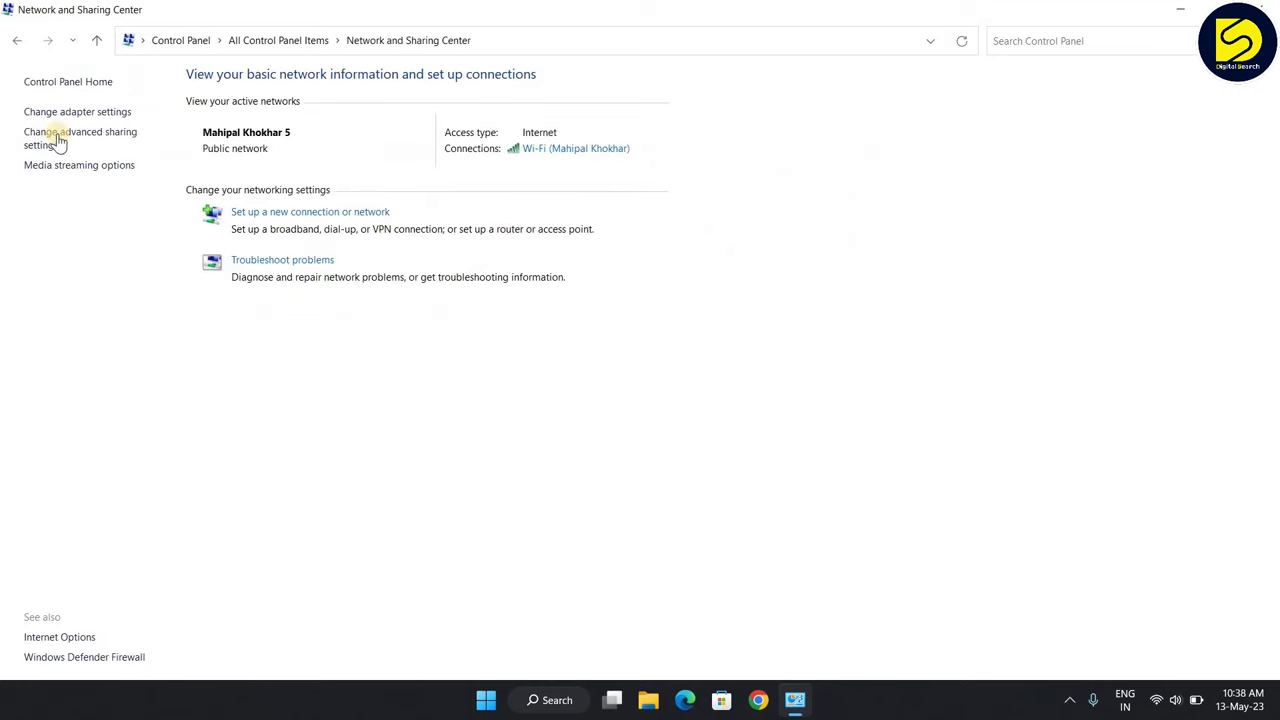
left_click(117, 145)
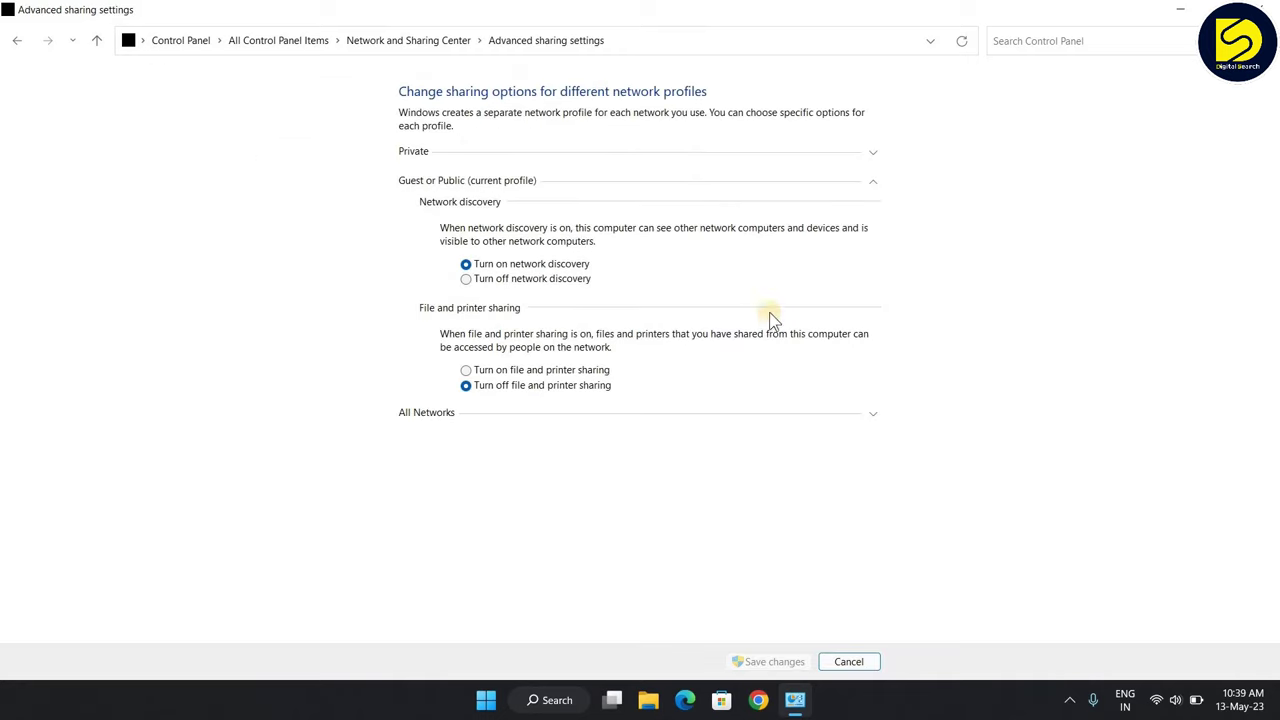
Turn on network discovery and file and printer sharing for the Private profile, and file and printer sharing for the Guest or Public profile
left_click(866, 156)
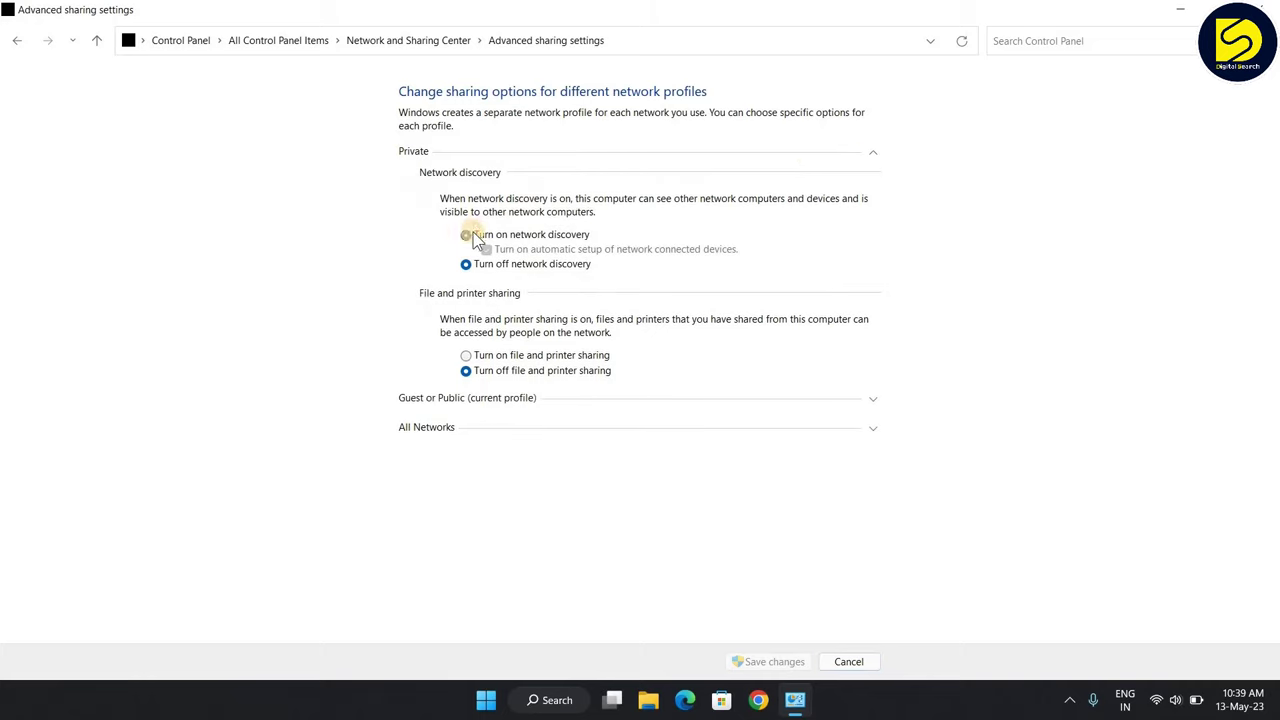
left_click(468, 235)
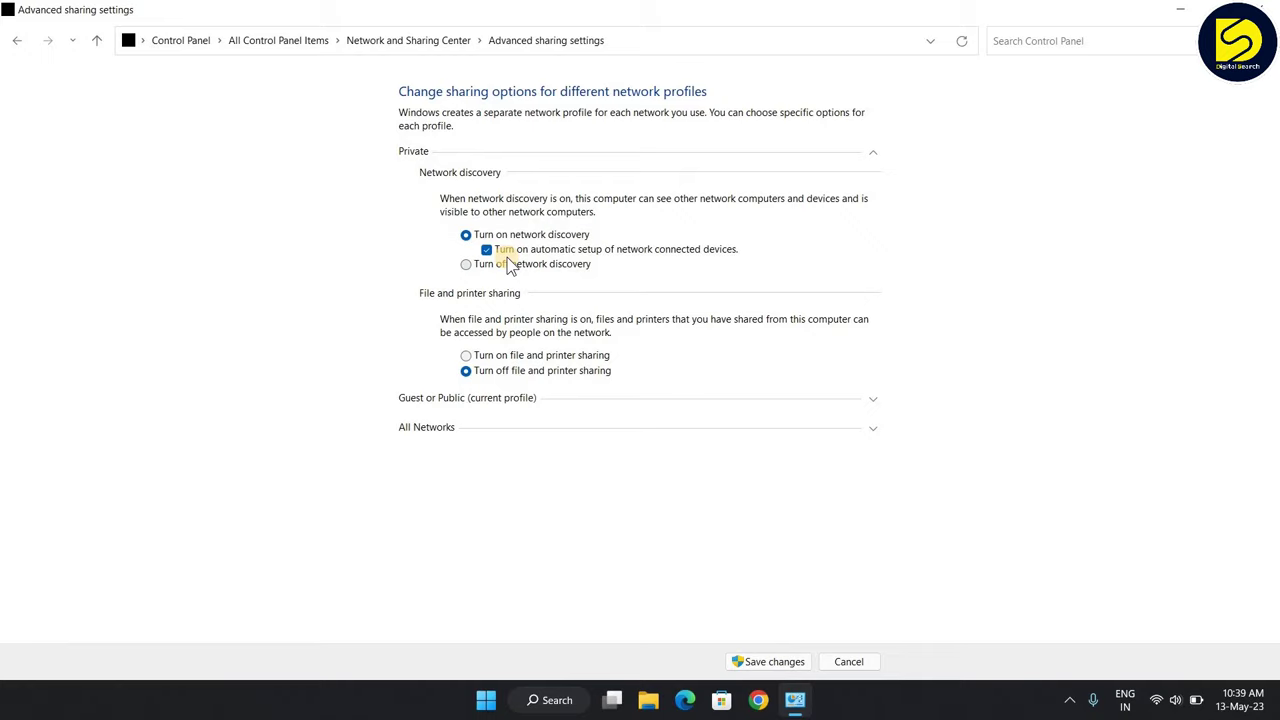
left_click(476, 354)
left_click(560, 399)
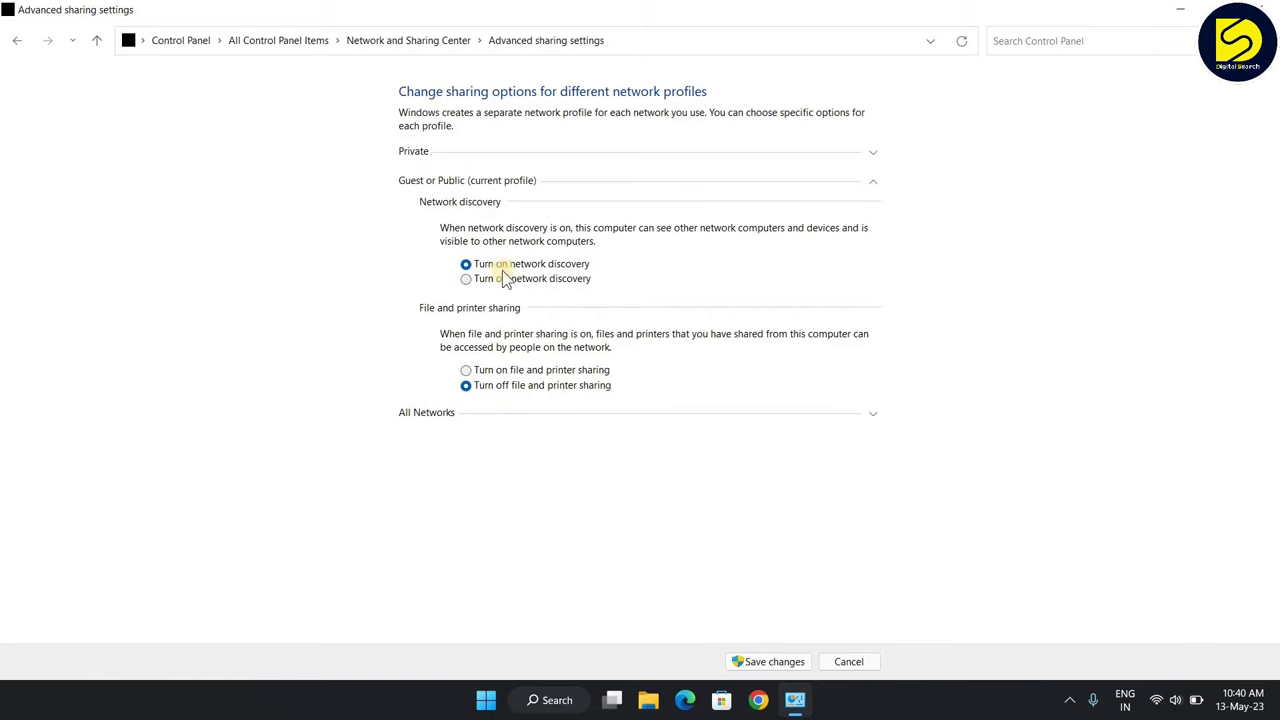
left_click(485, 371)
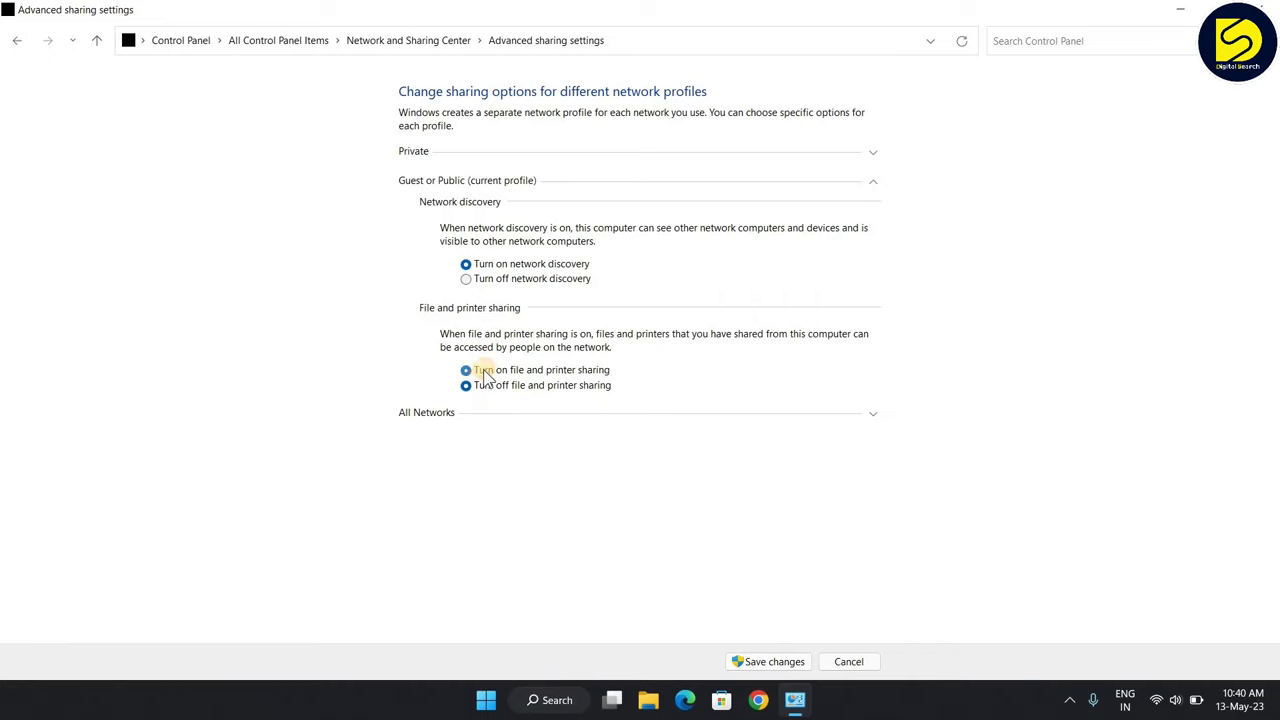
Turn on Public folder sharing with read and write access for all networks and save the sharing changes
left_click(588, 424)
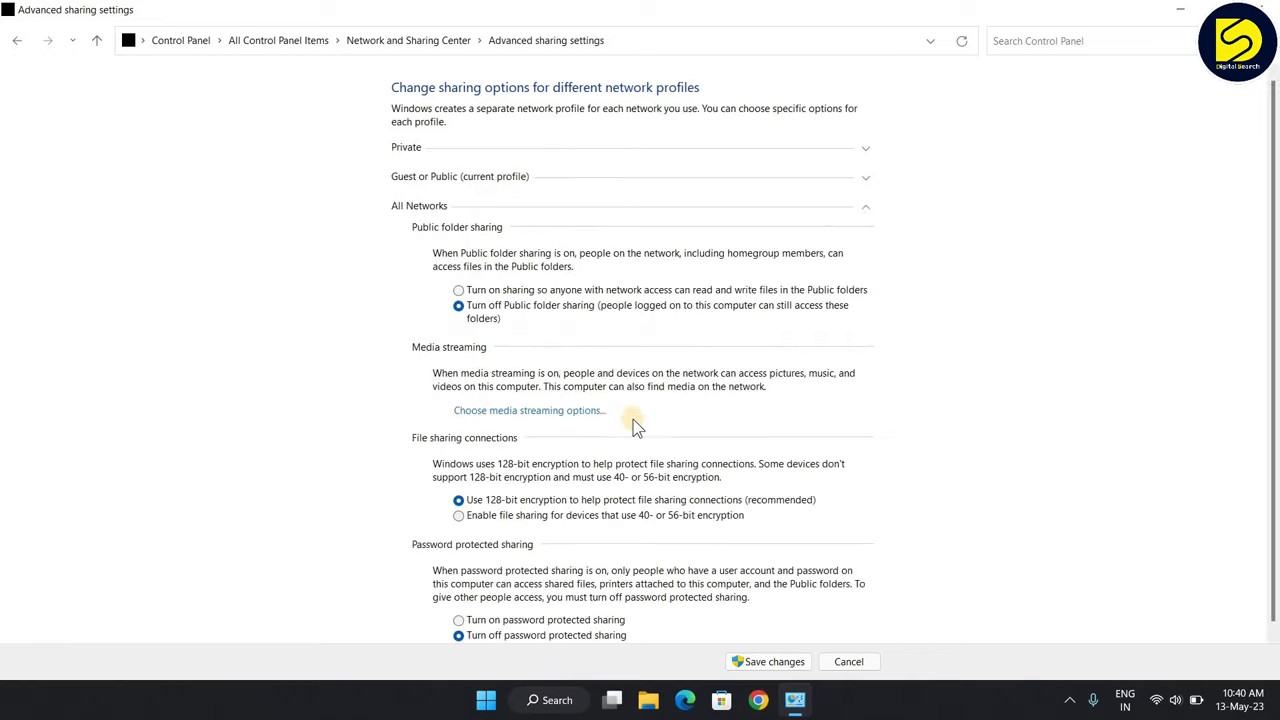
left_click(462, 293)
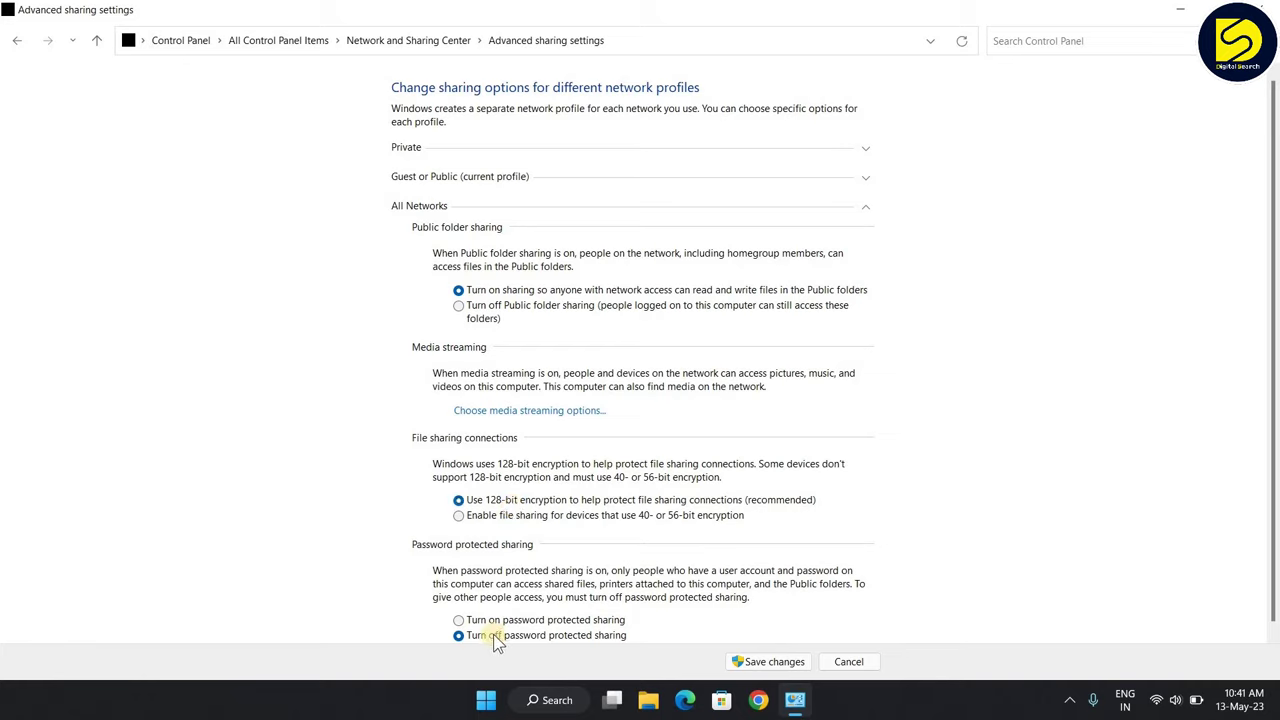
left_click(792, 664)
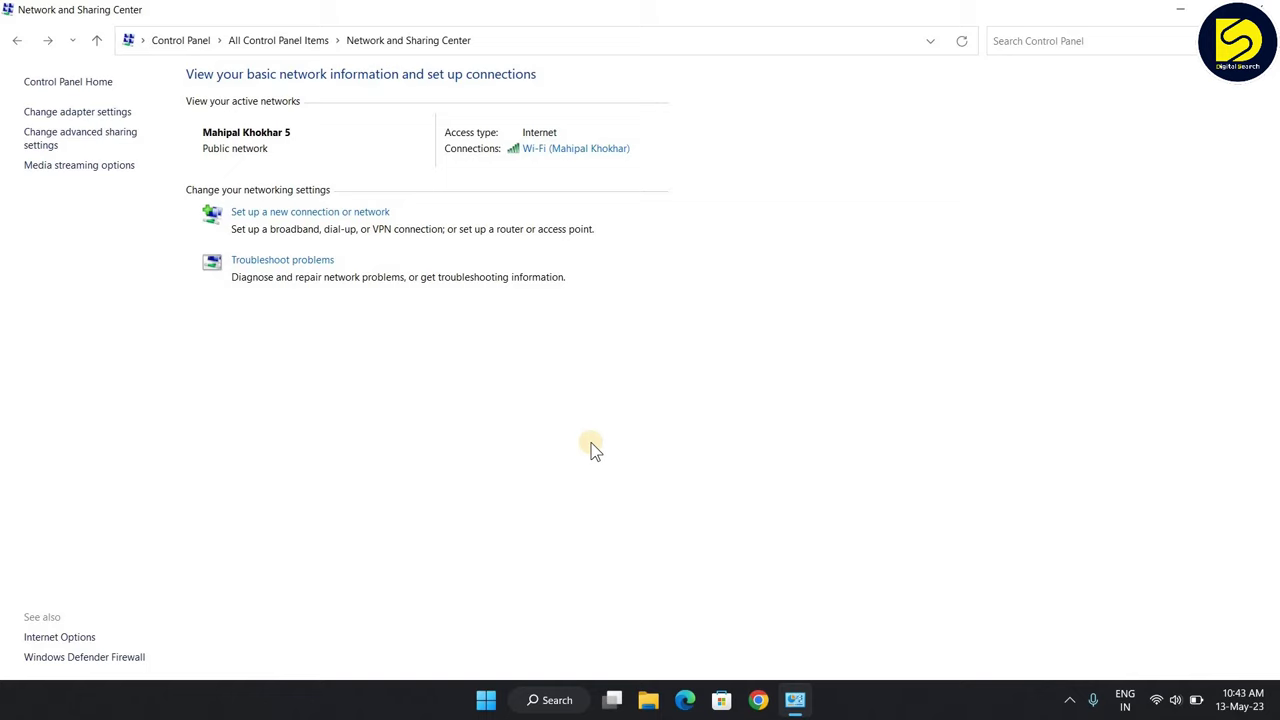
Create a desktop folder named File Transfer and place it directly below the Paint 3D shortcut
key("super+d")
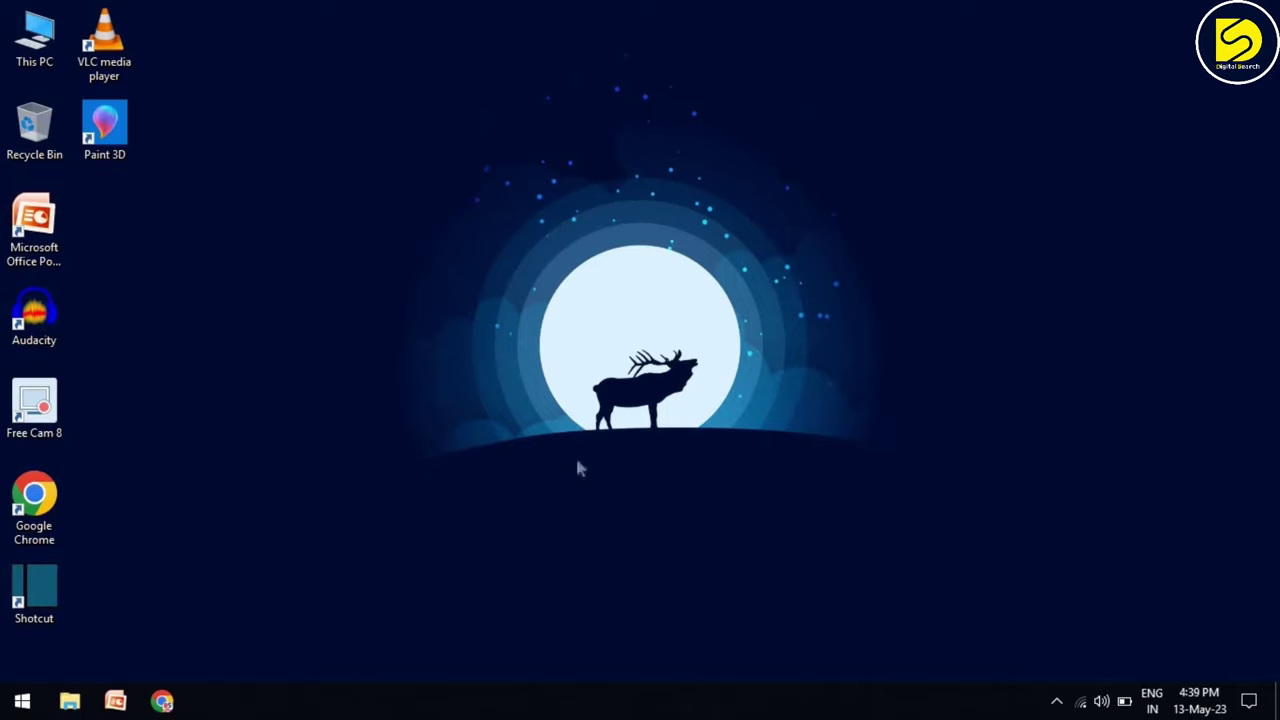
right_click(253, 360)
mouse_move(318, 511)
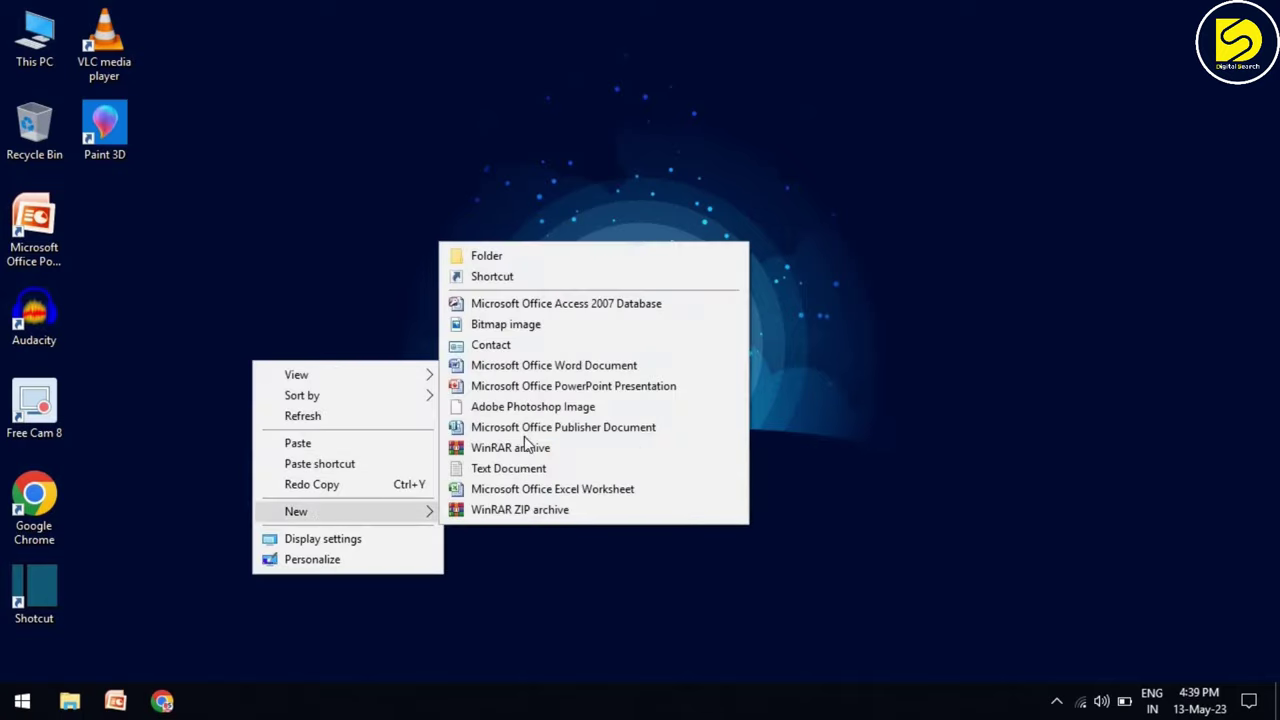
left_click(458, 257)
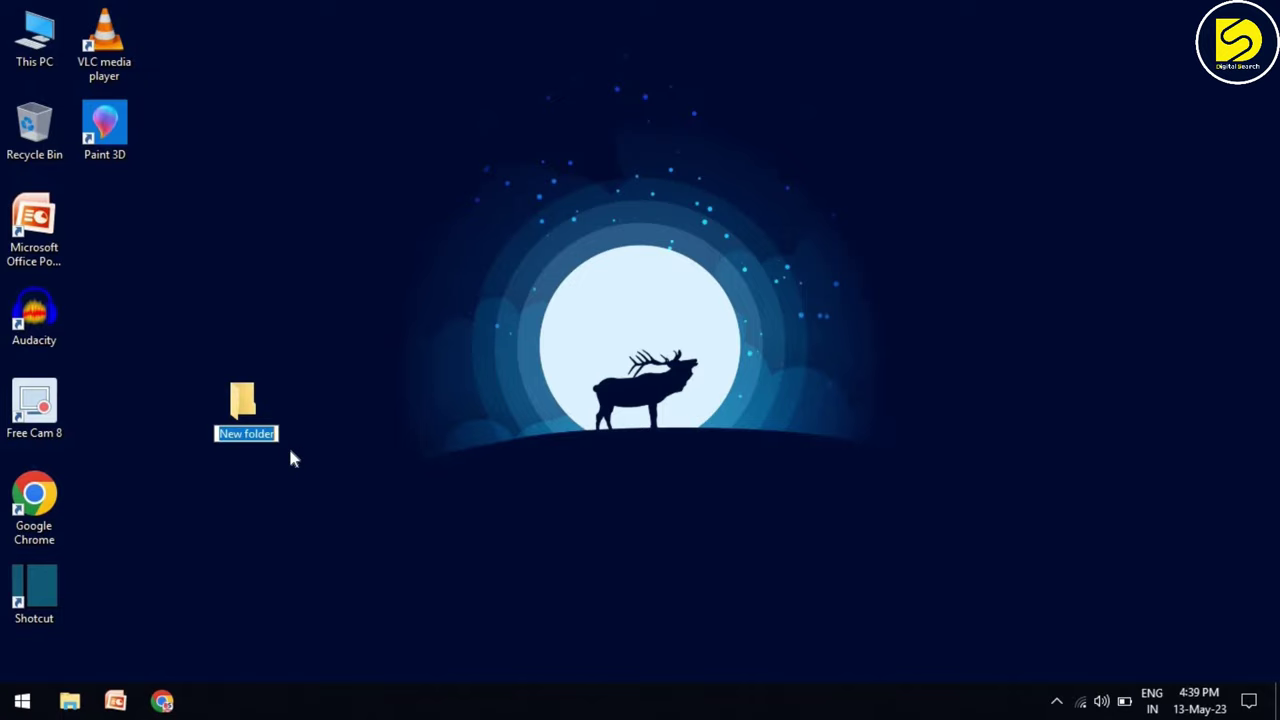
type("File Transfer")
key("Return")
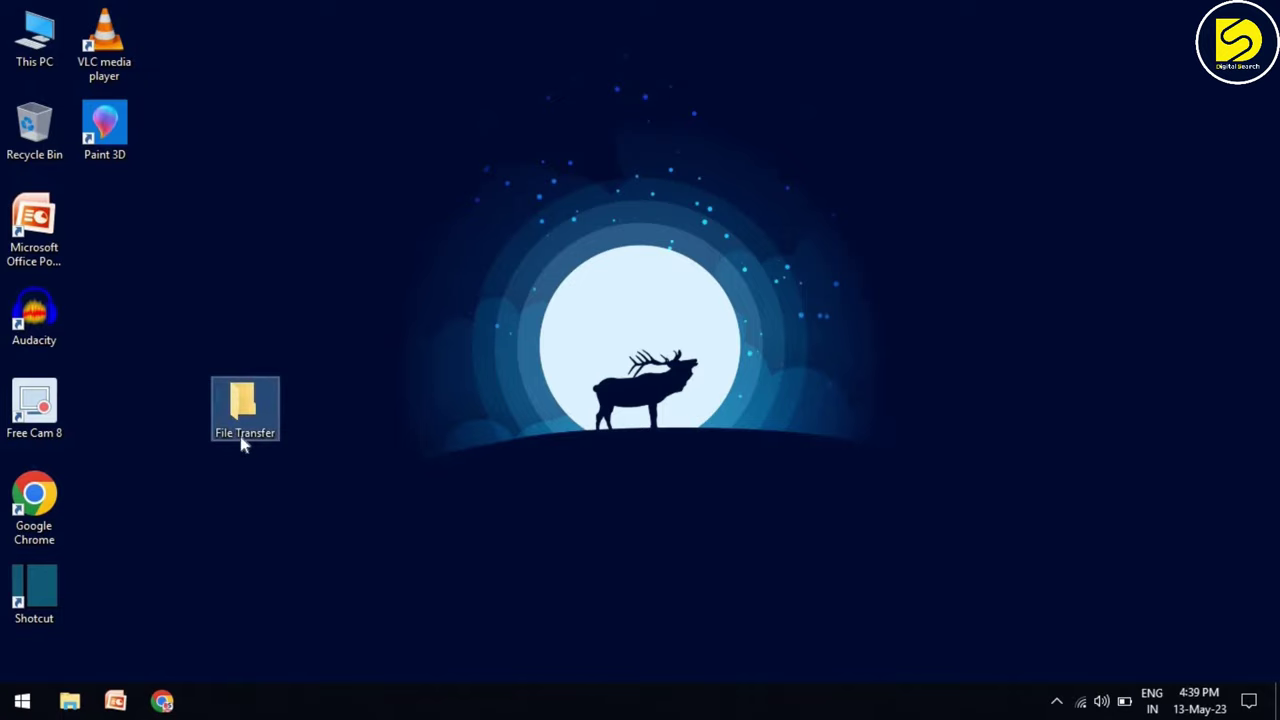
left_click(249, 457)
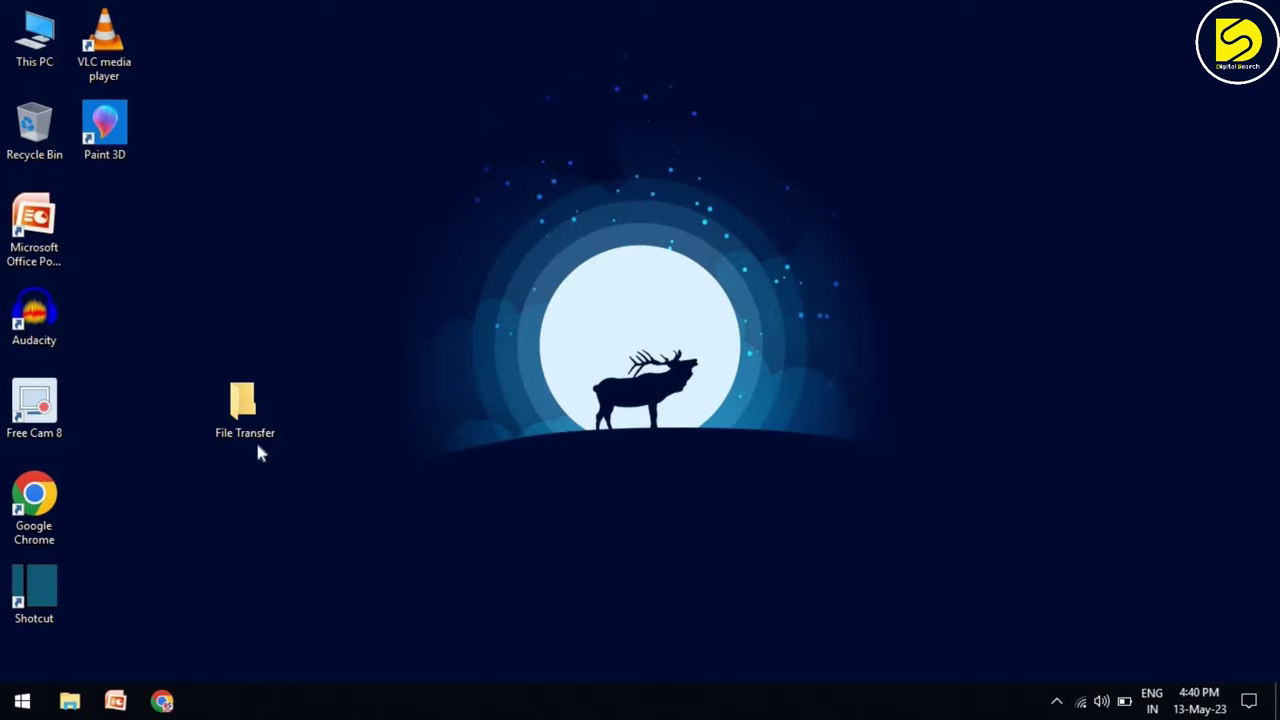
mouse_move(258, 434)
left_mouse_down()
mouse_move(157, 281)
mouse_move(120, 250)
left_mouse_up()
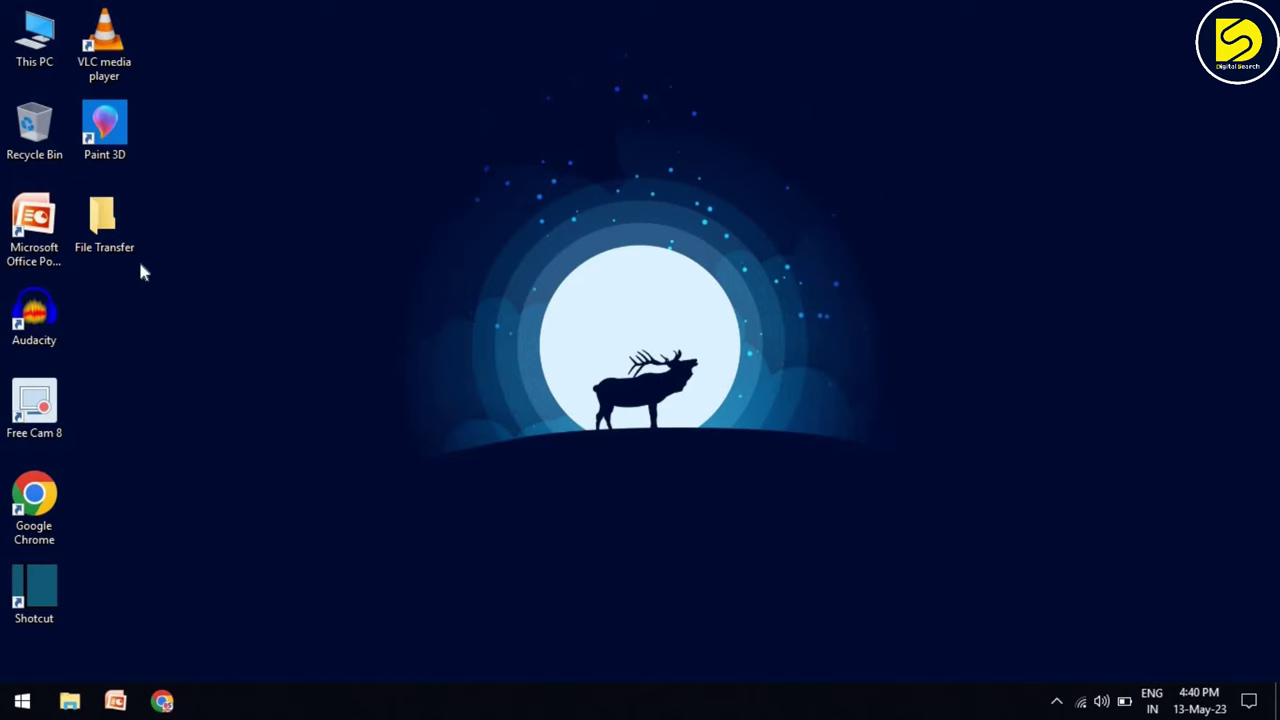
Copy all the files from the Documents folder into the File Transfer folder on the desktop
key("super+e")
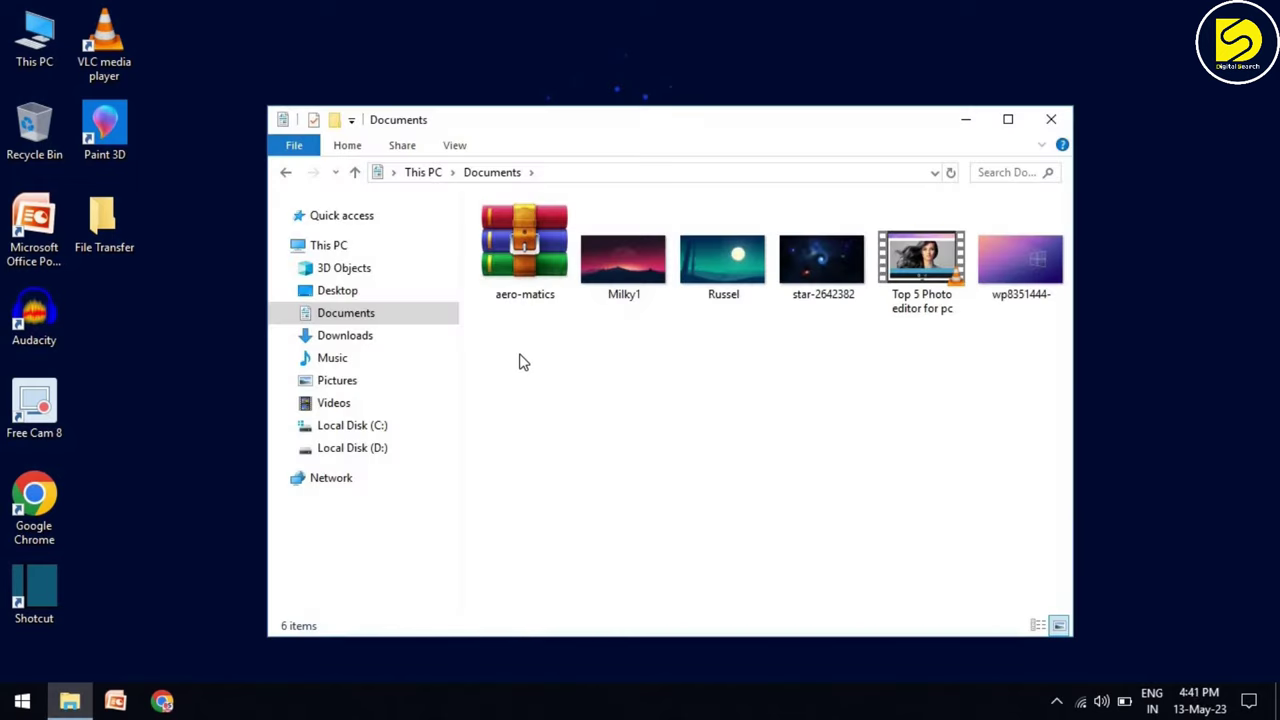
left_click_drag(519, 362, 1005, 200)
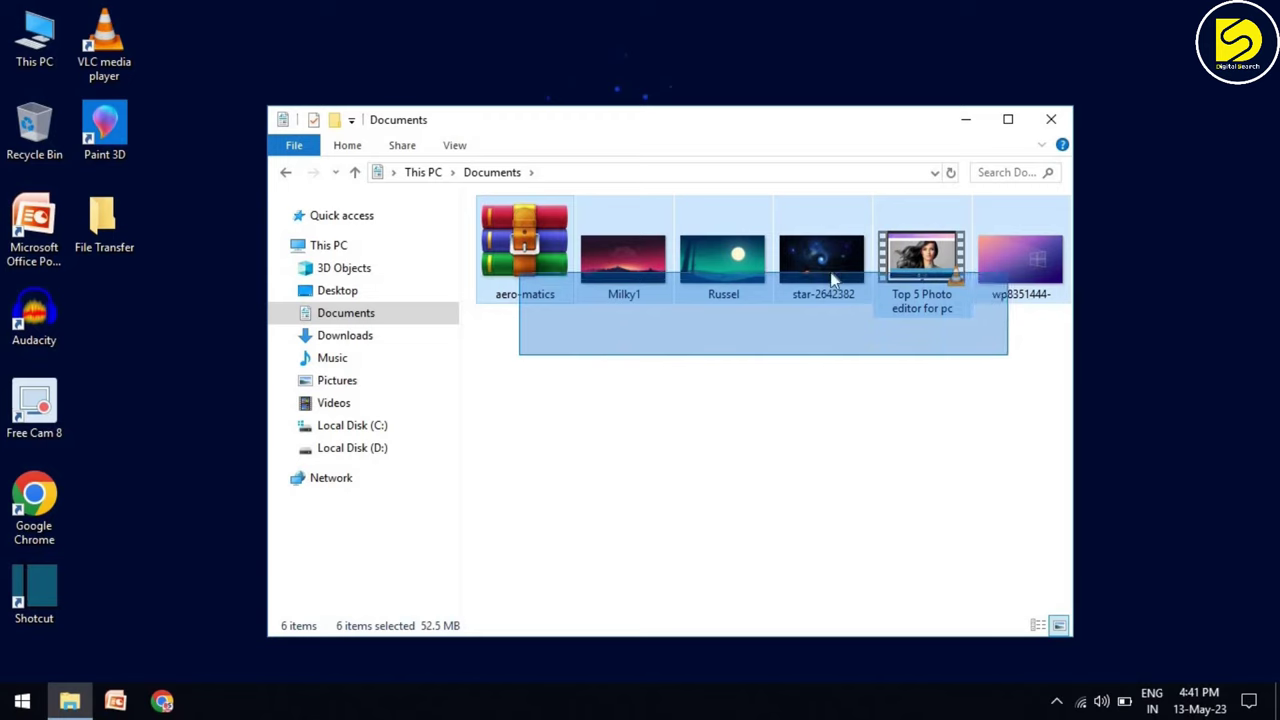
right_click(708, 283)
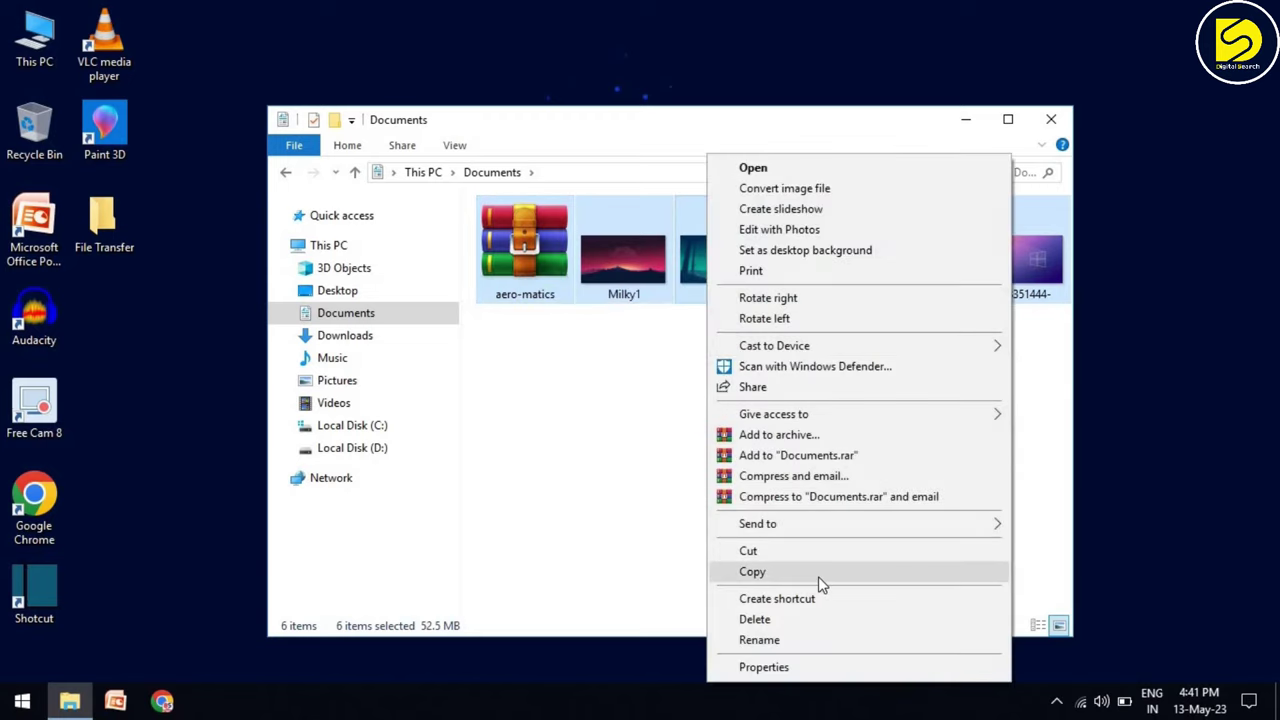
left_click(752, 572)
double_click(104, 224)
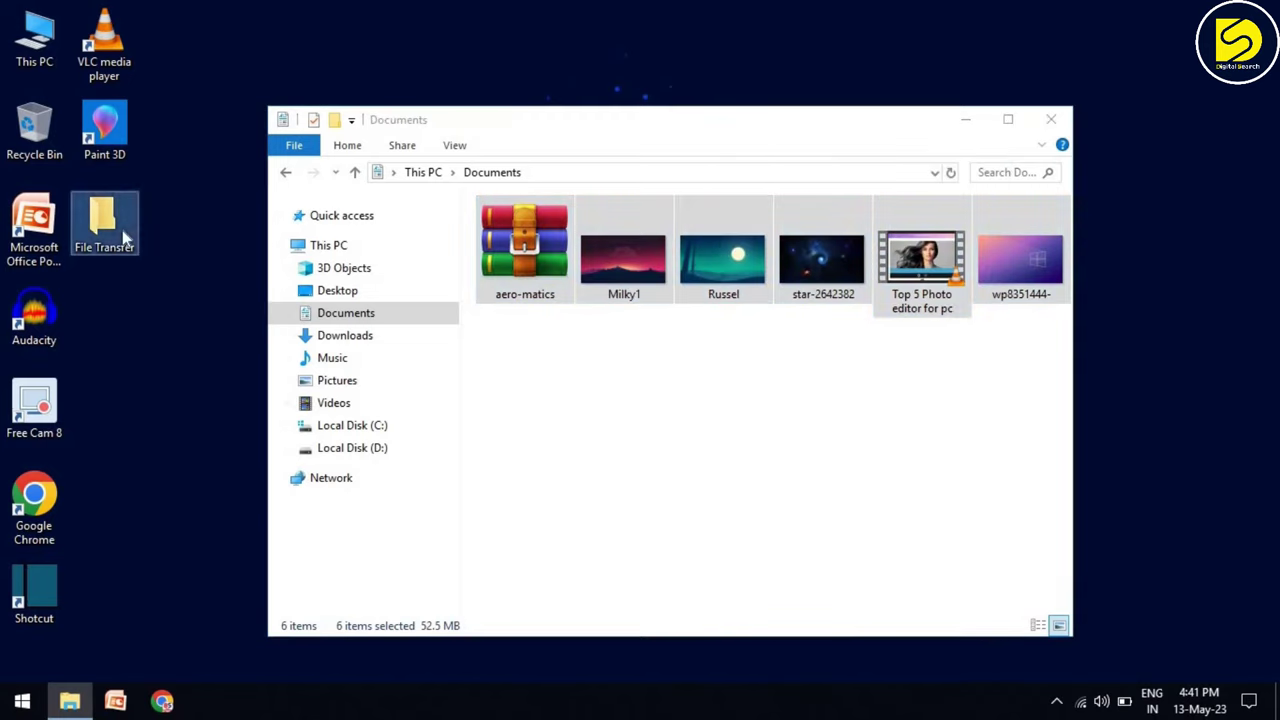
right_click(605, 285)
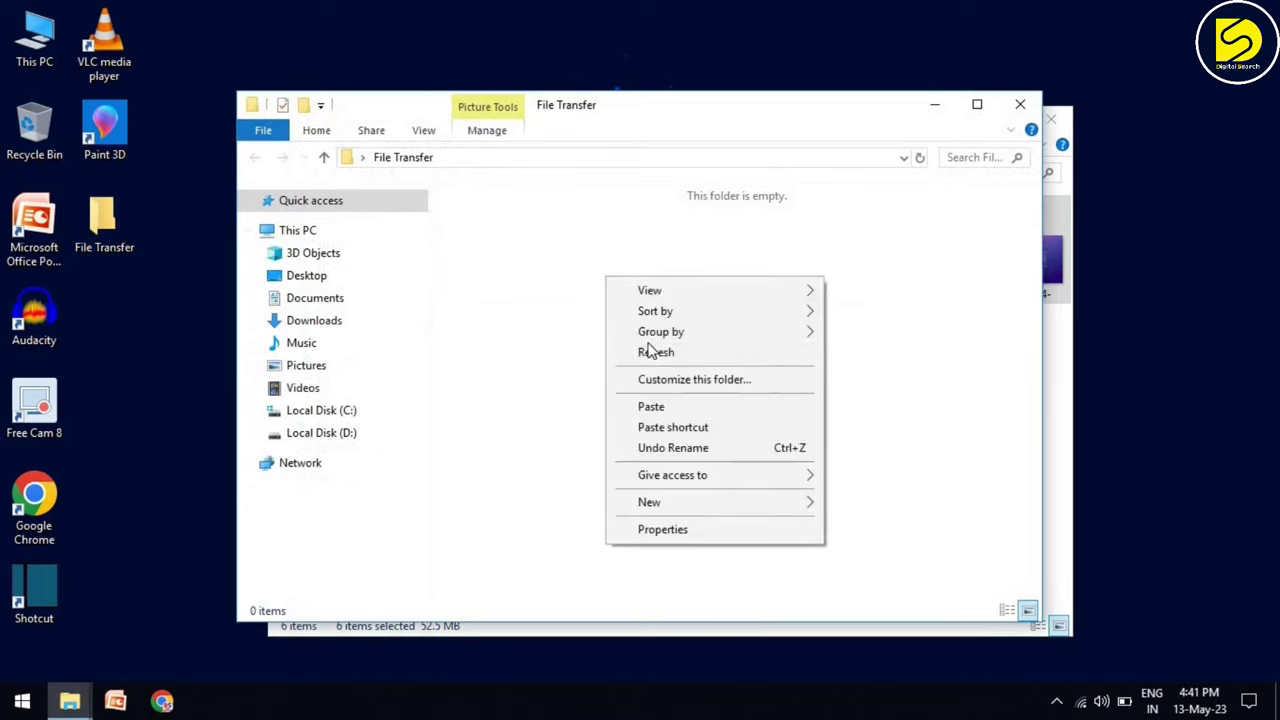
left_click(662, 408)
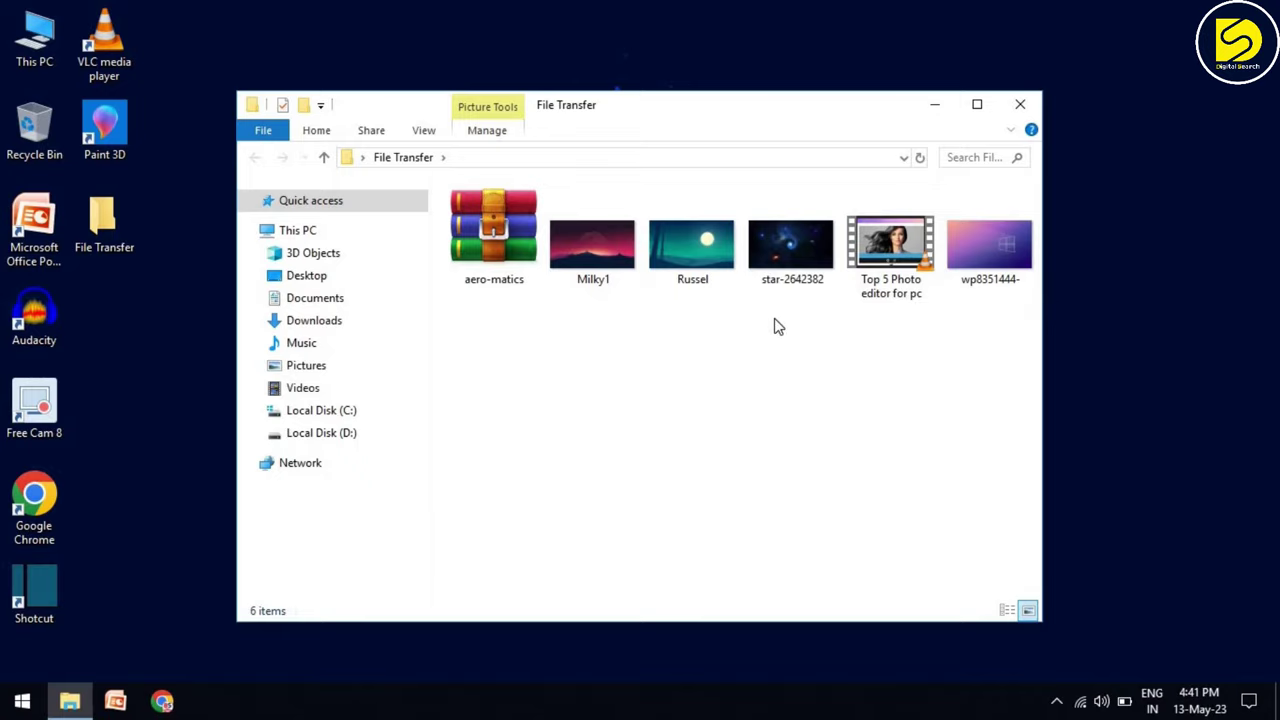
Start giving specific people network access to the desktop's File Transfer folder and add Everyone to the sharing list
key("super+d")
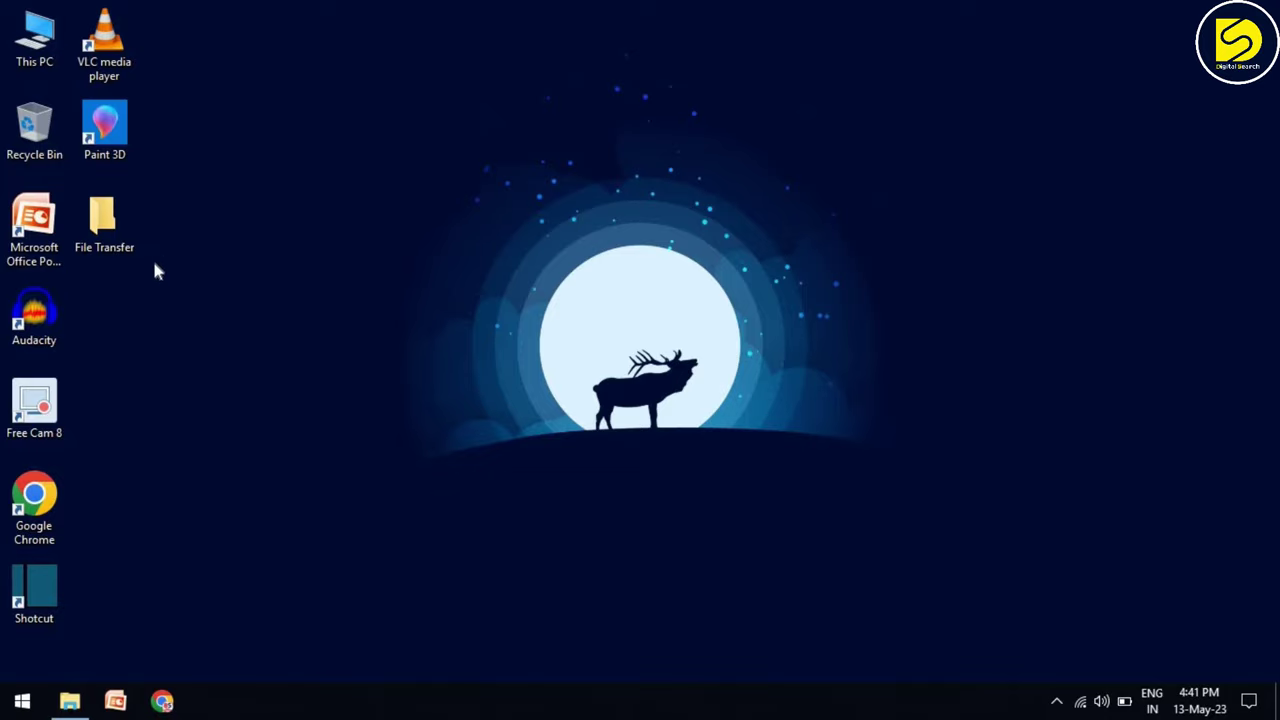
right_click(102, 235)
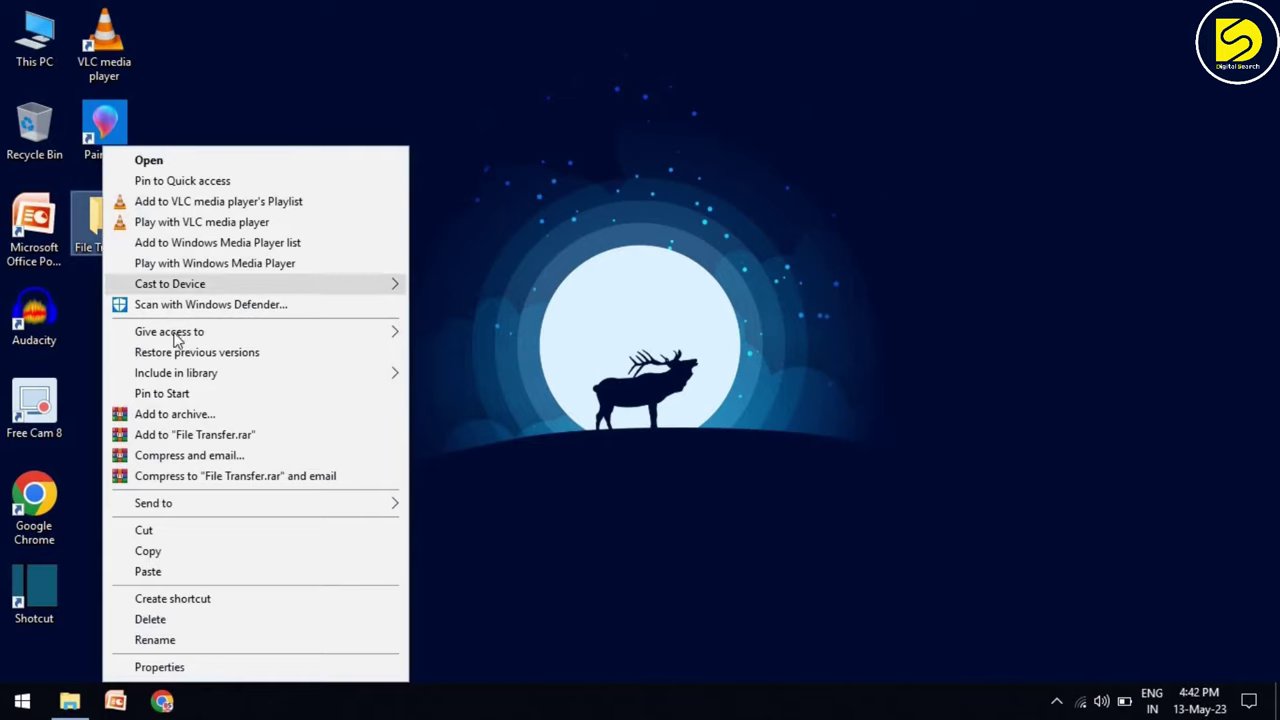
mouse_move(207, 332)
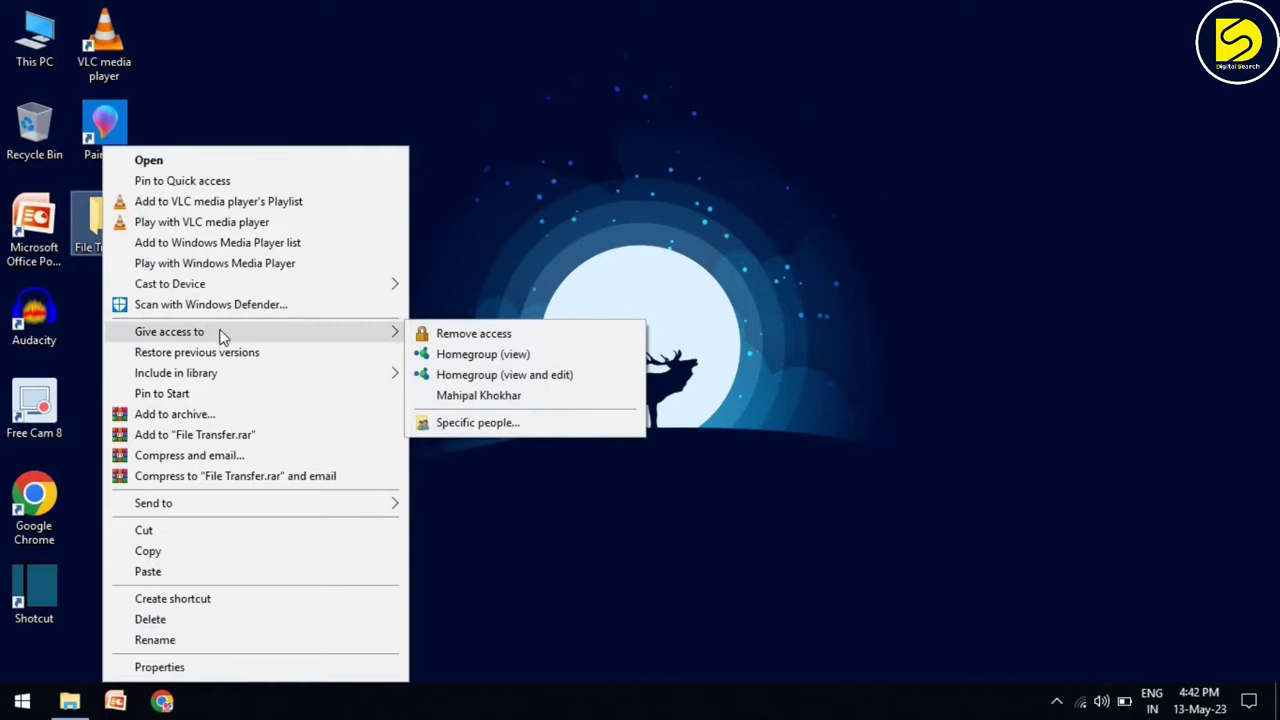
left_click(479, 424)
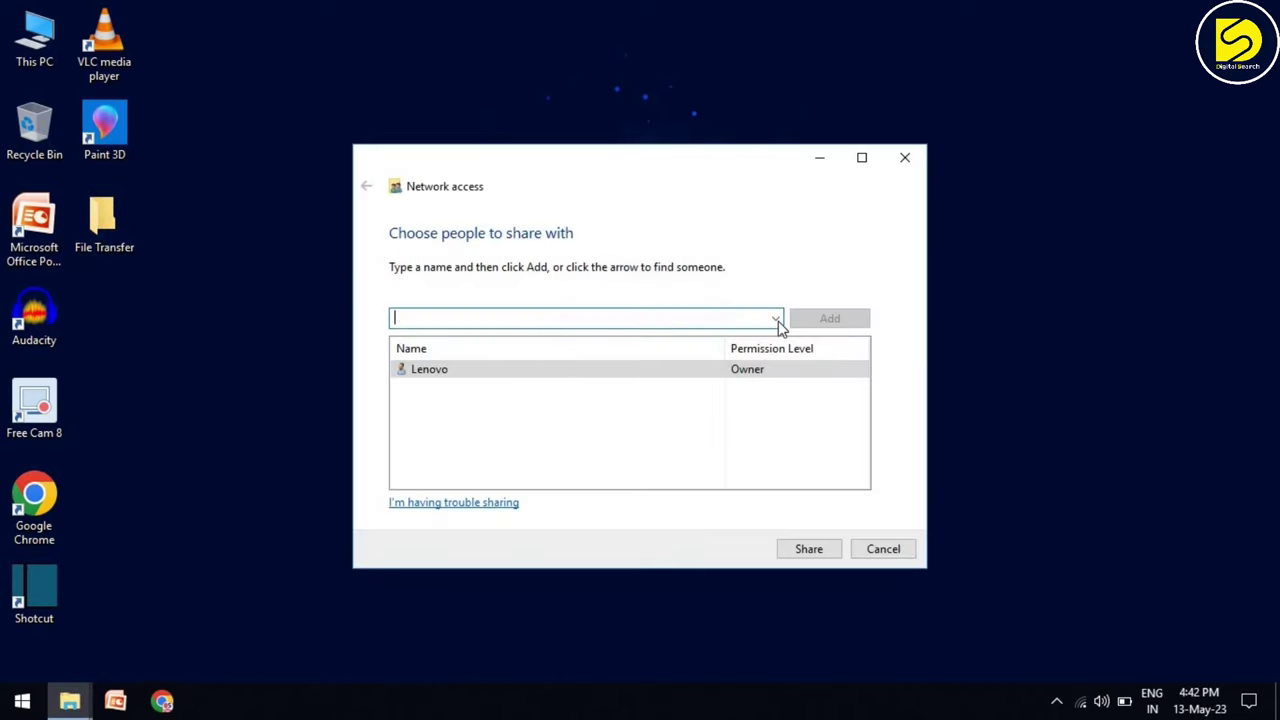
left_click(777, 320)
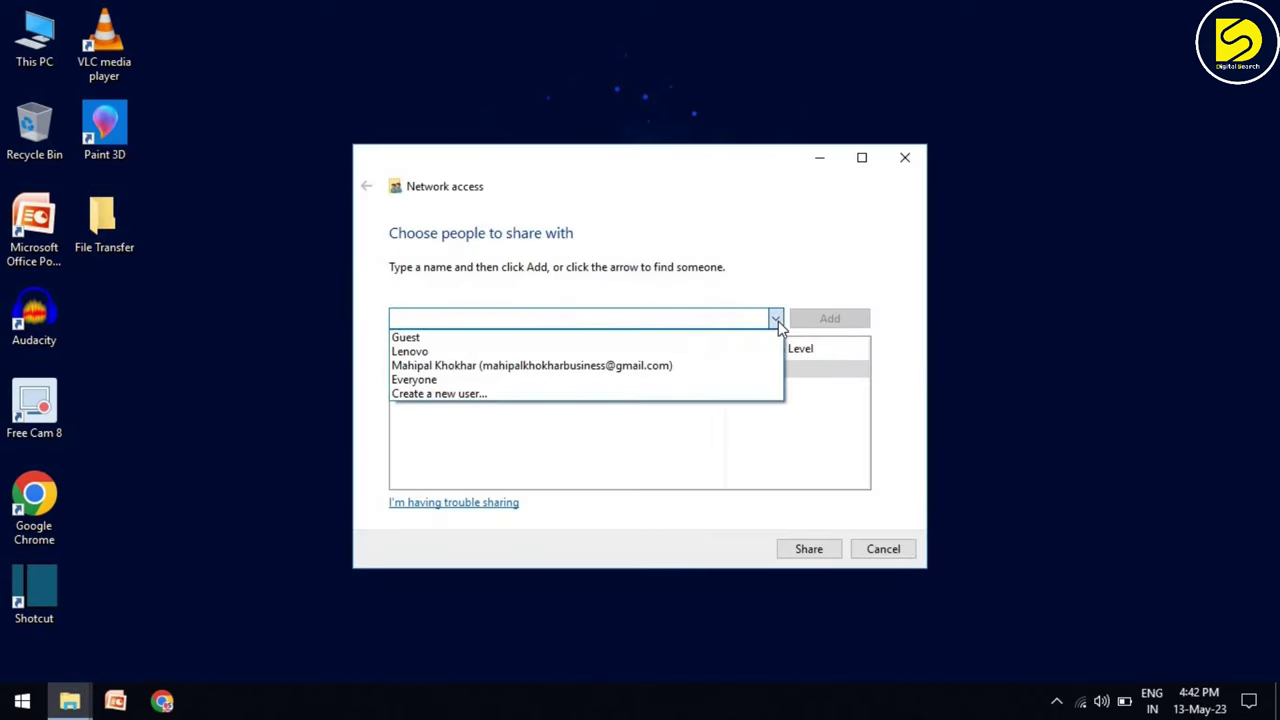
left_click(618, 380)
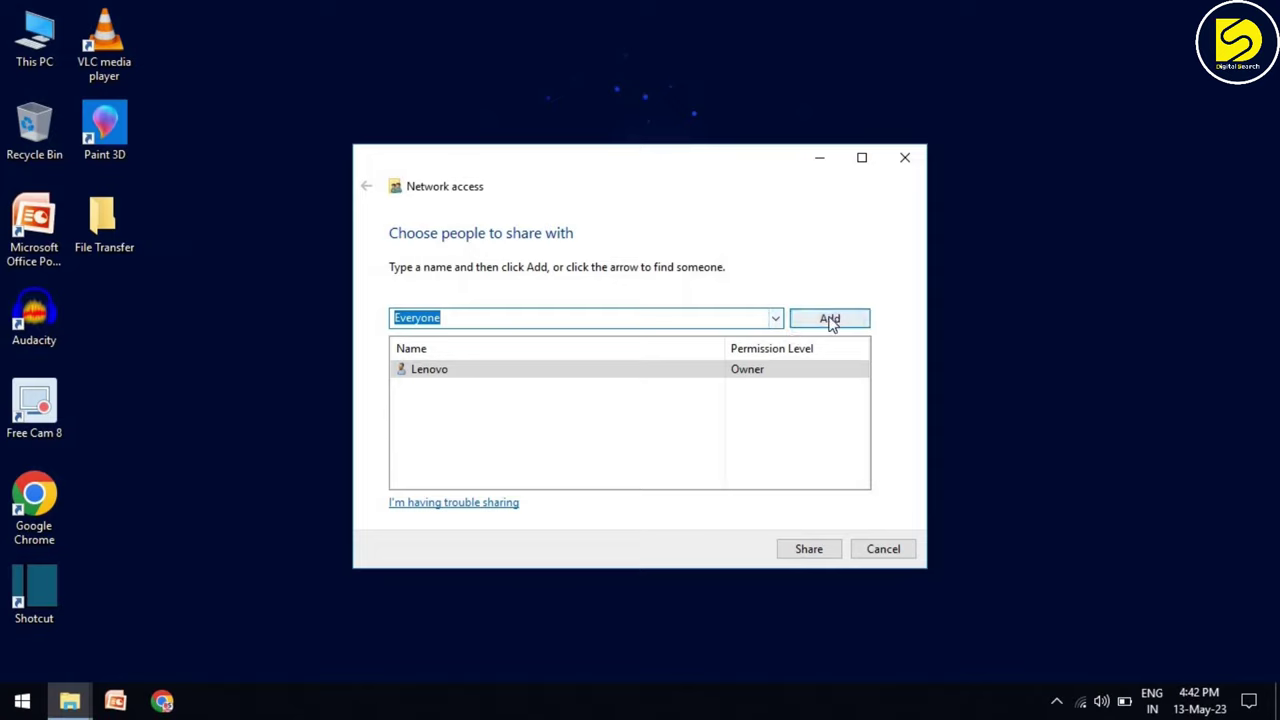
left_click(830, 320)
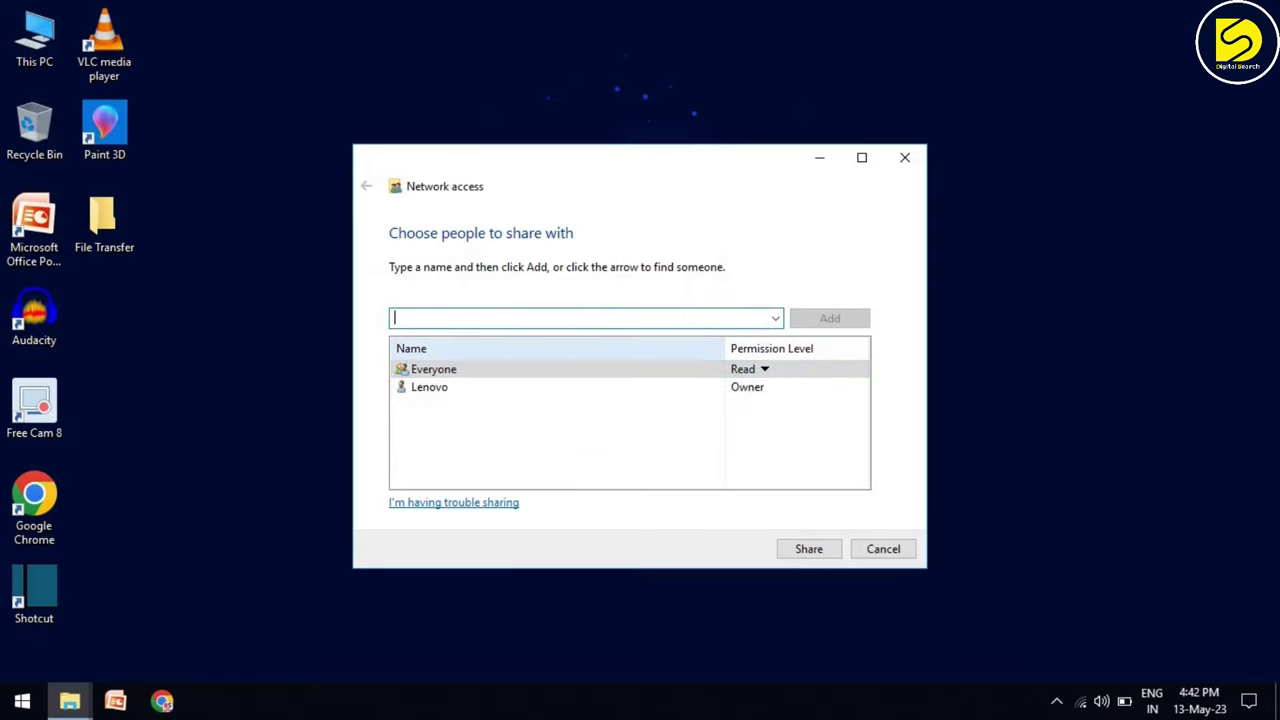
Set the permission level for Everyone to Read/Write, share the folder and finish the network access dialog
left_click(762, 370)
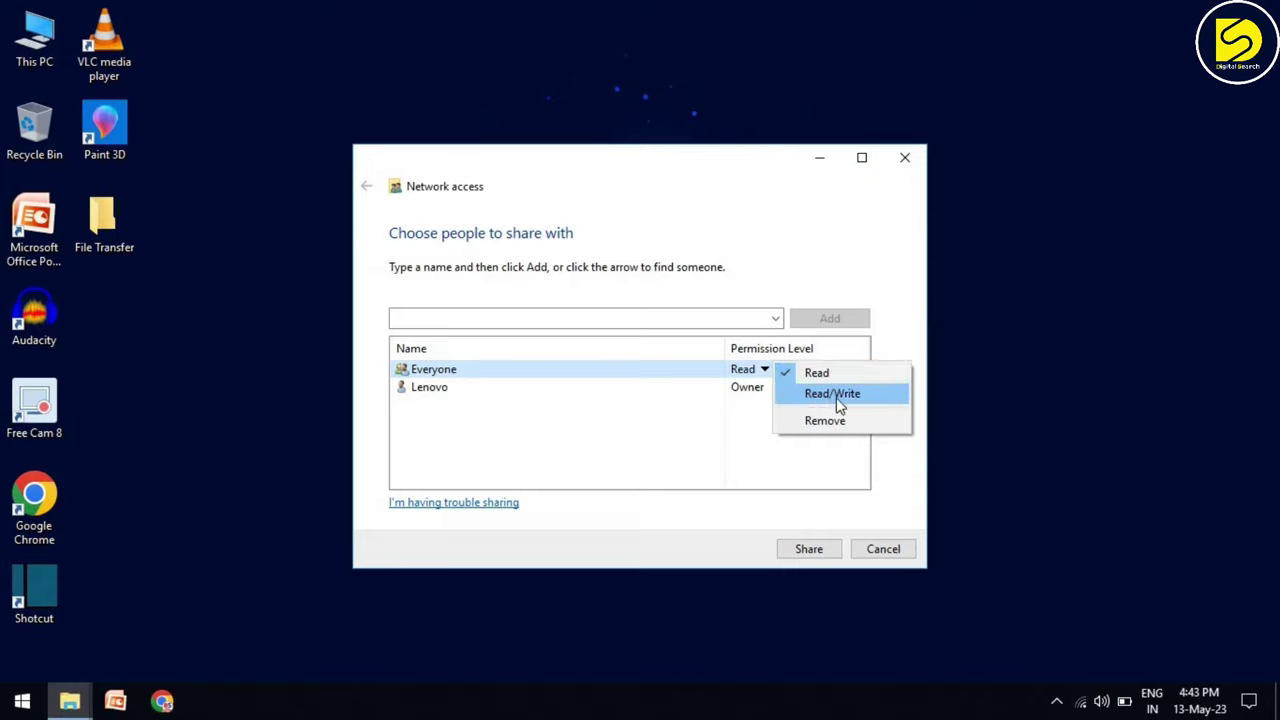
left_click(850, 400)
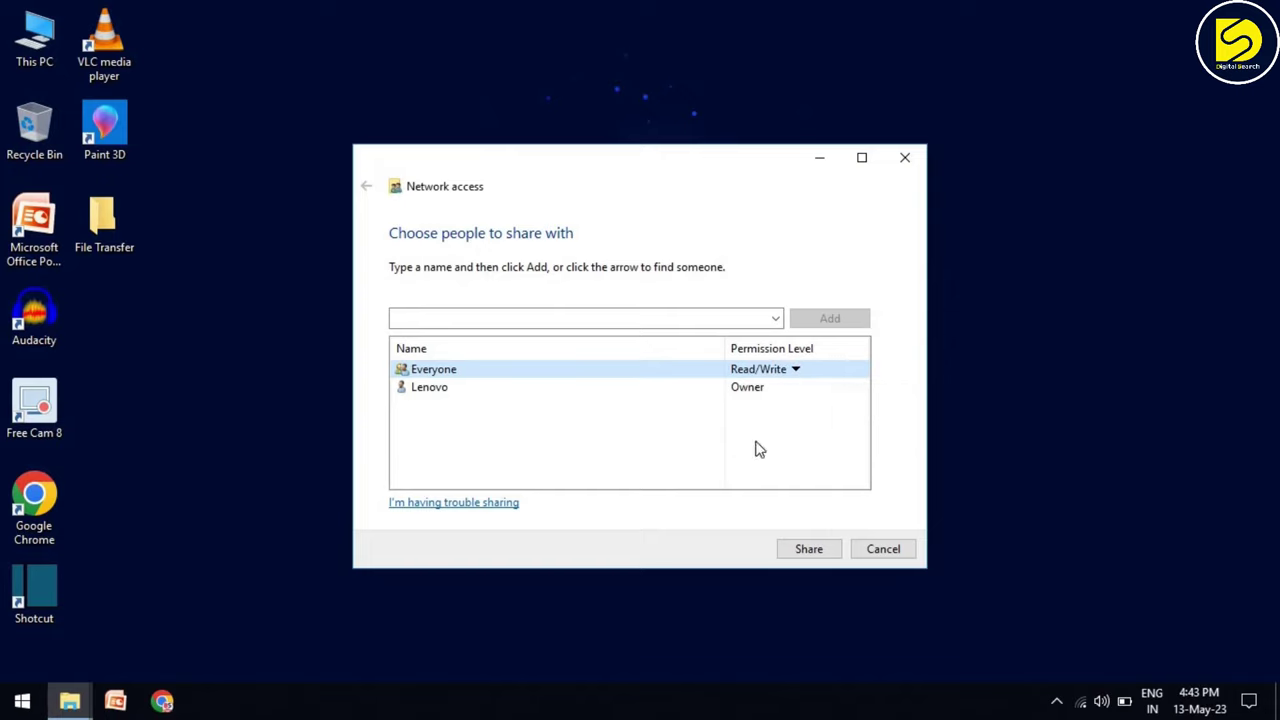
left_click(810, 549)
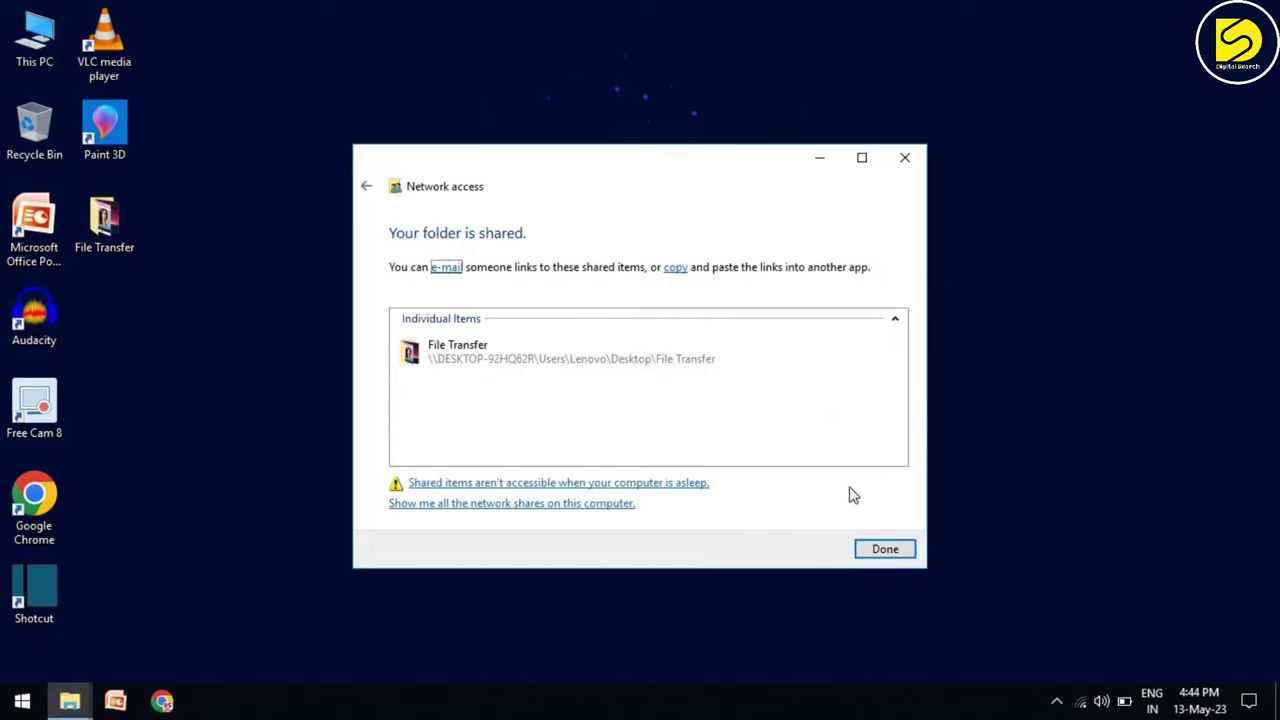
left_click(900, 552)
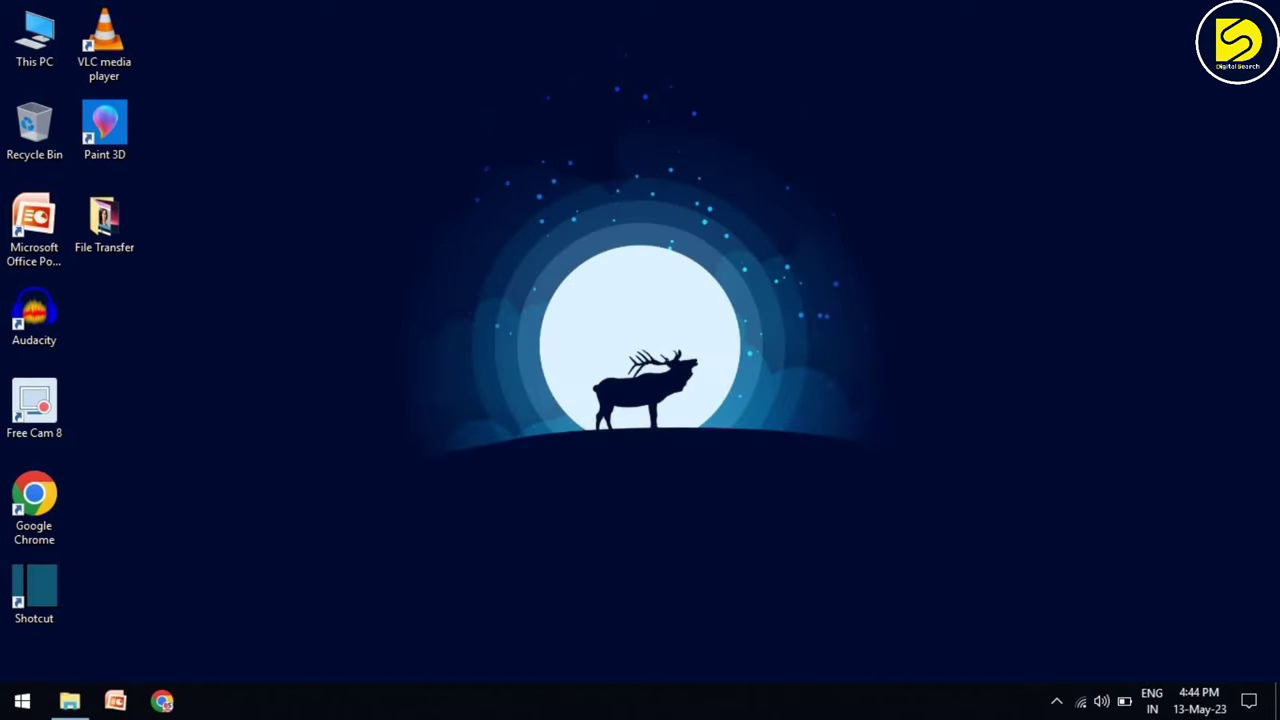
Check the contents of the desktop's File Transfer folder and view its network path in the folder's sharing properties
double_click(106, 240)
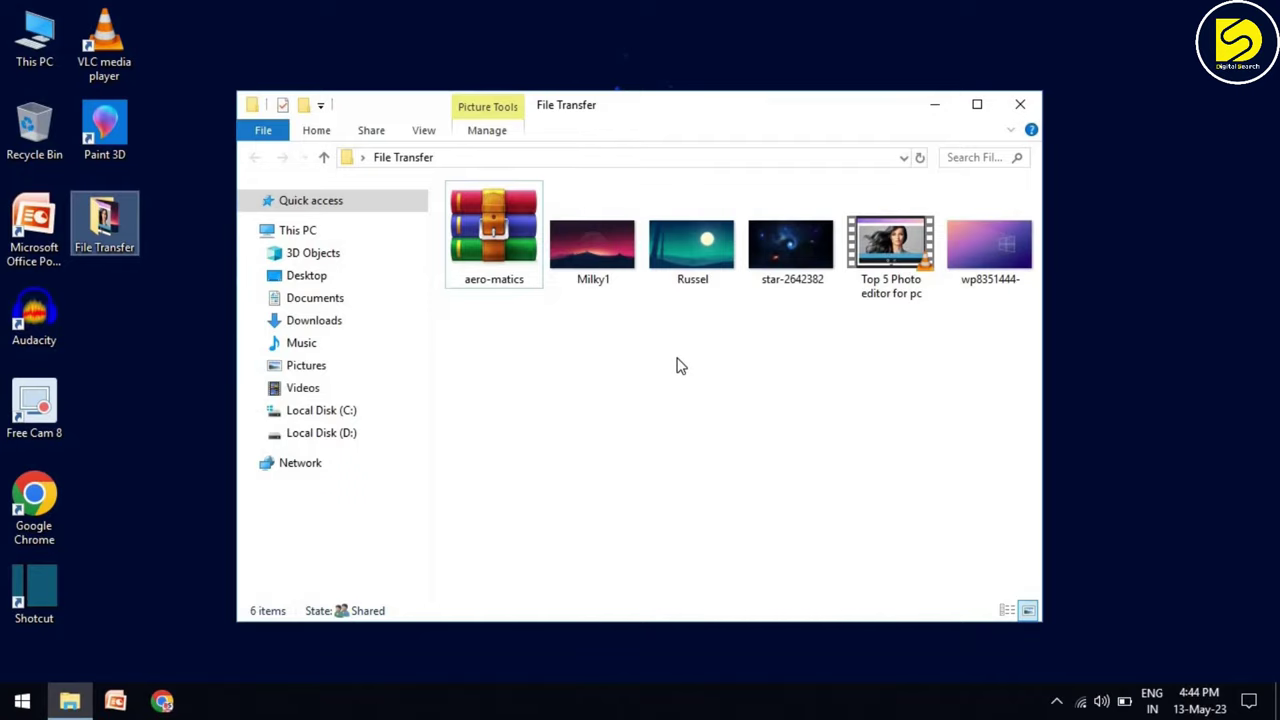
left_click(1020, 104)
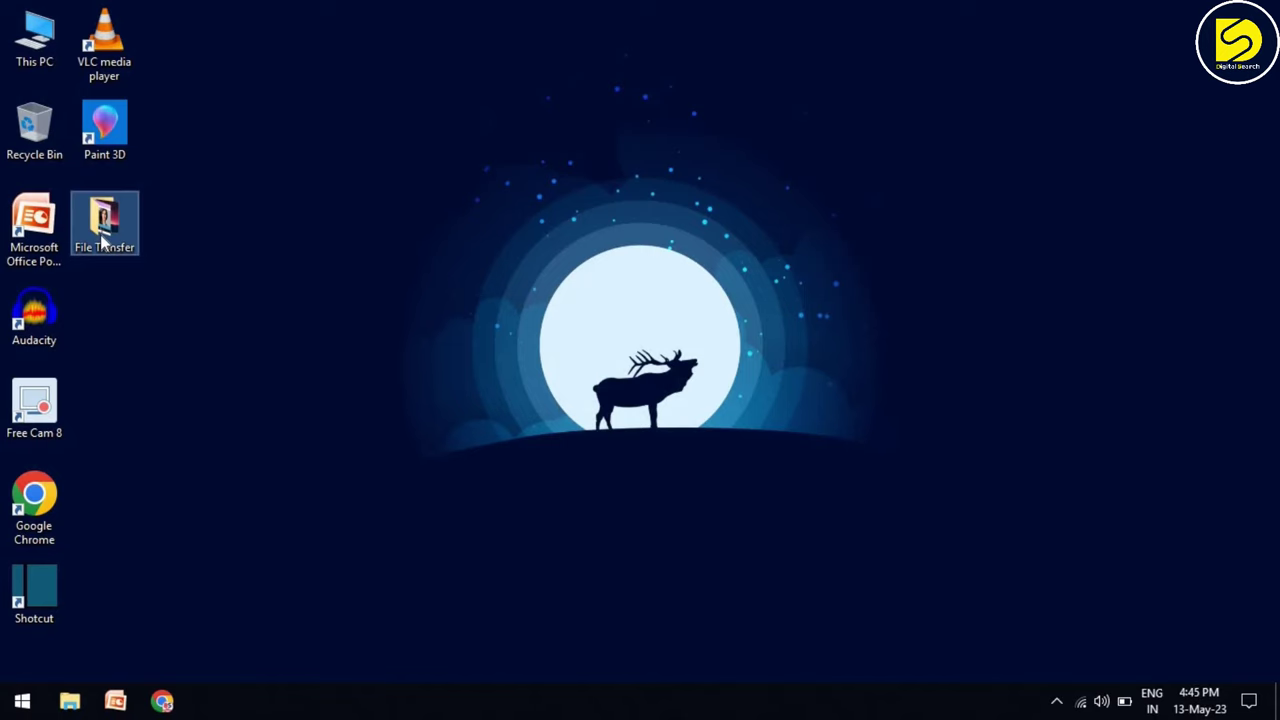
right_click(101, 235)
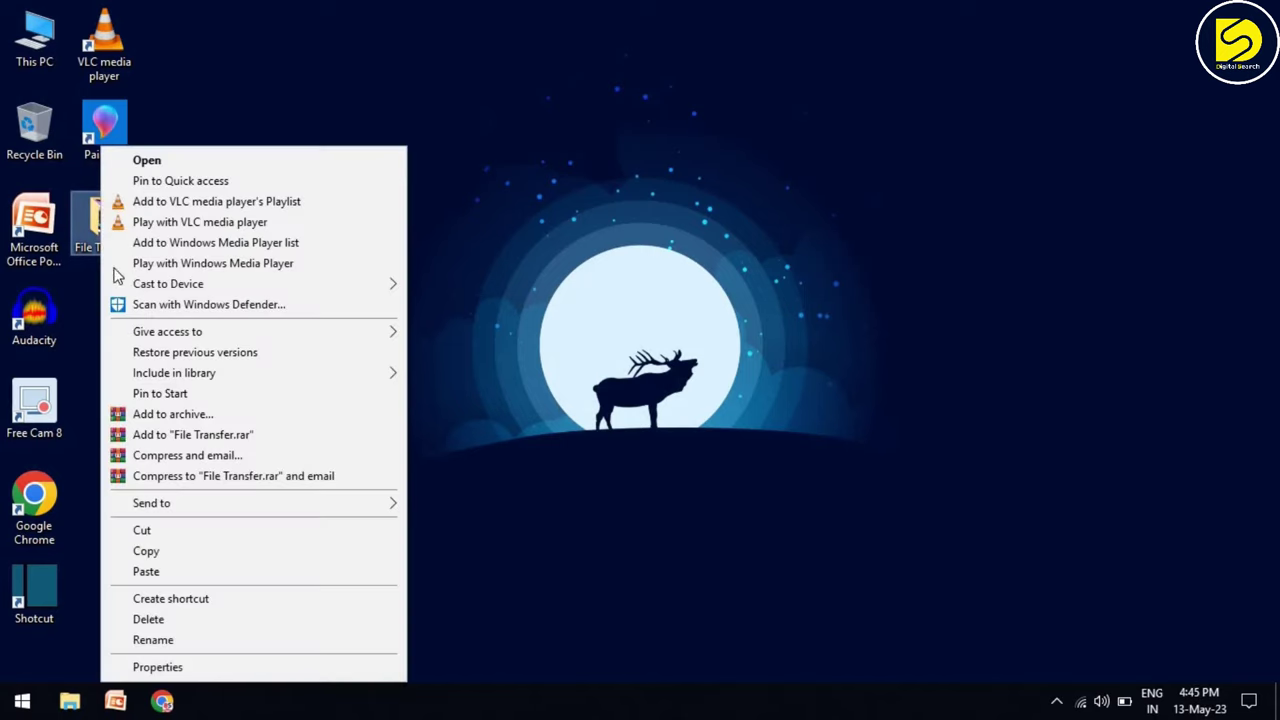
left_click(226, 668)
left_click(546, 190)
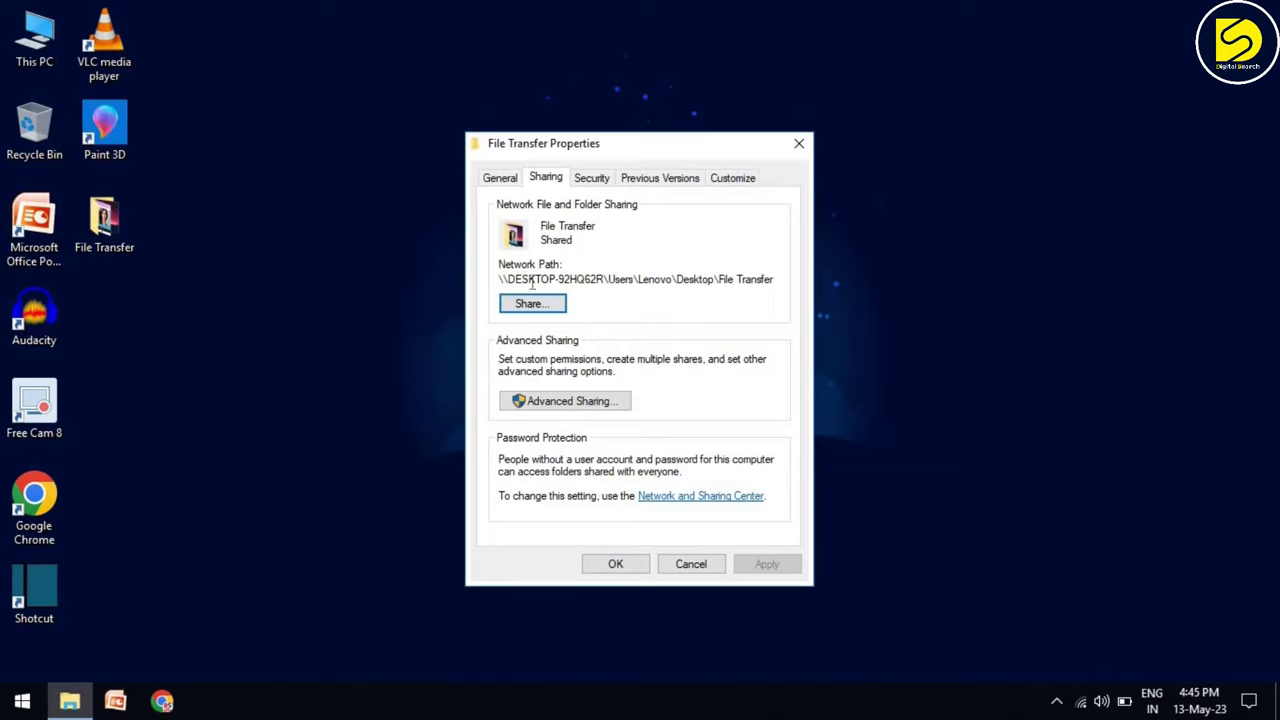
left_click(532, 304)
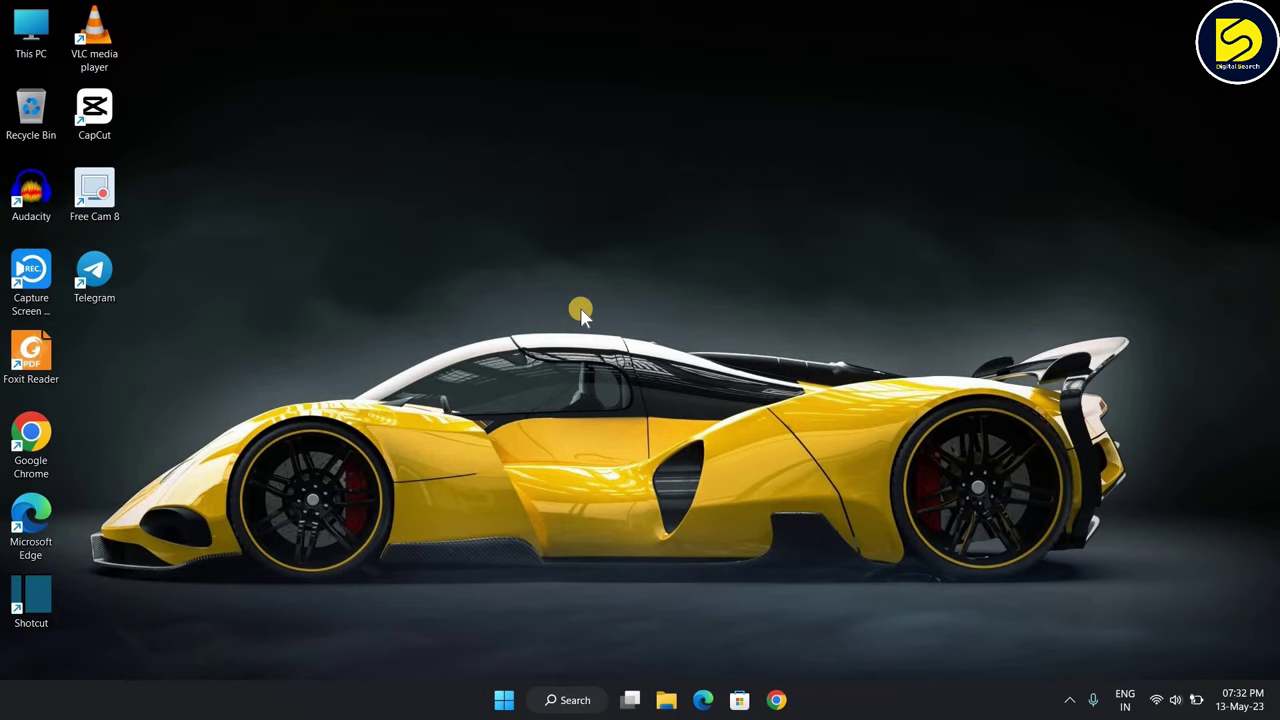
On the second laptop, check the Wi-Fi connection and use Run to open \\DESKTOP-92HQ62R\Users\Lenovo\Desktop\File Transfer
key("super+r")
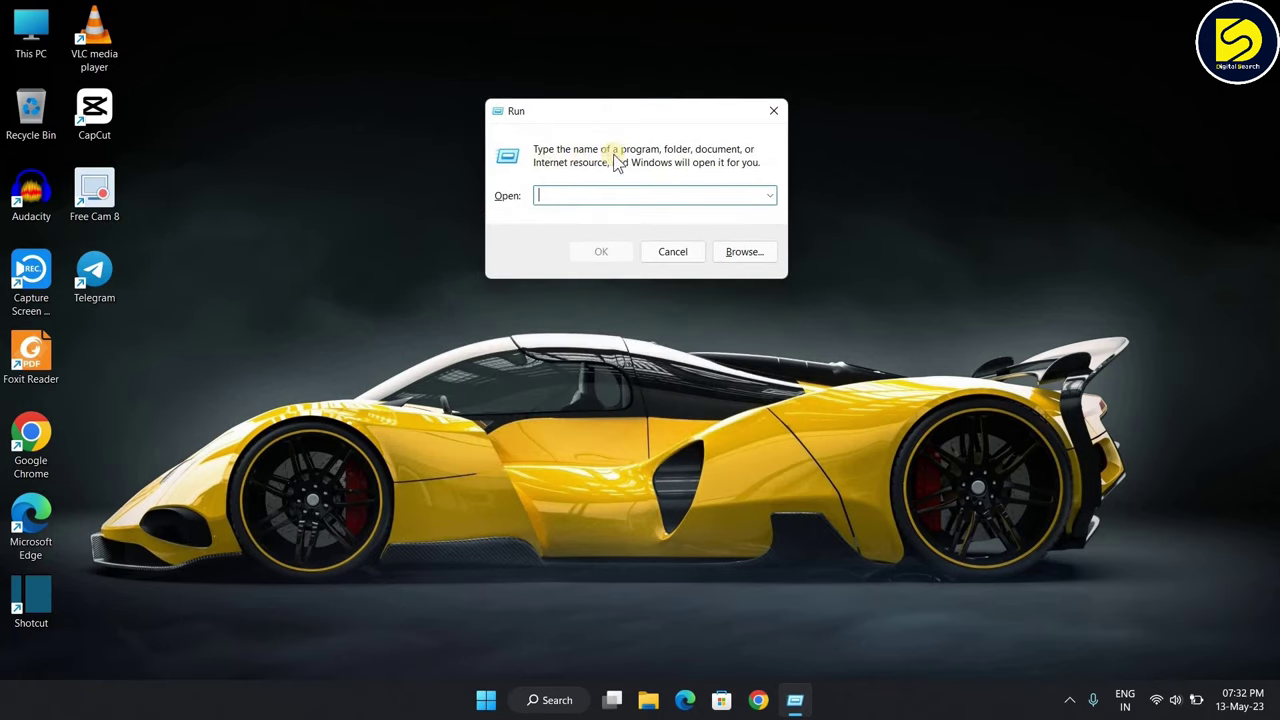
left_click(1156, 697)
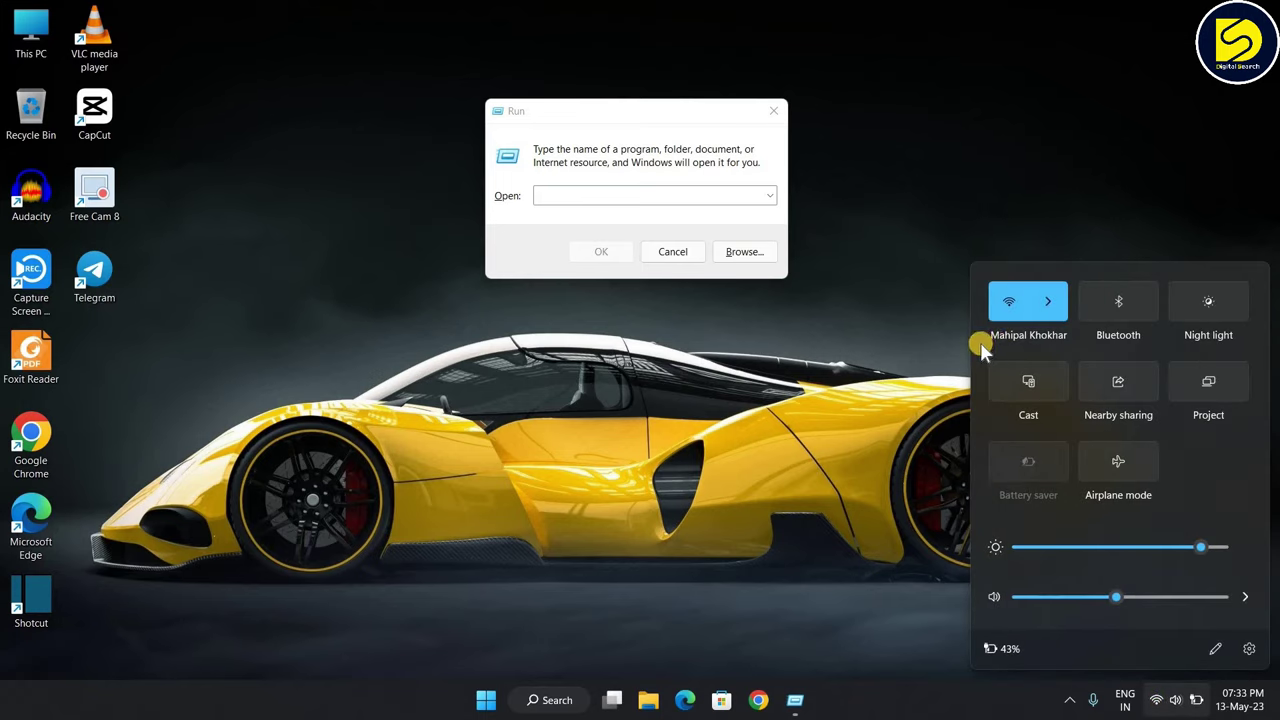
left_click(566, 198)
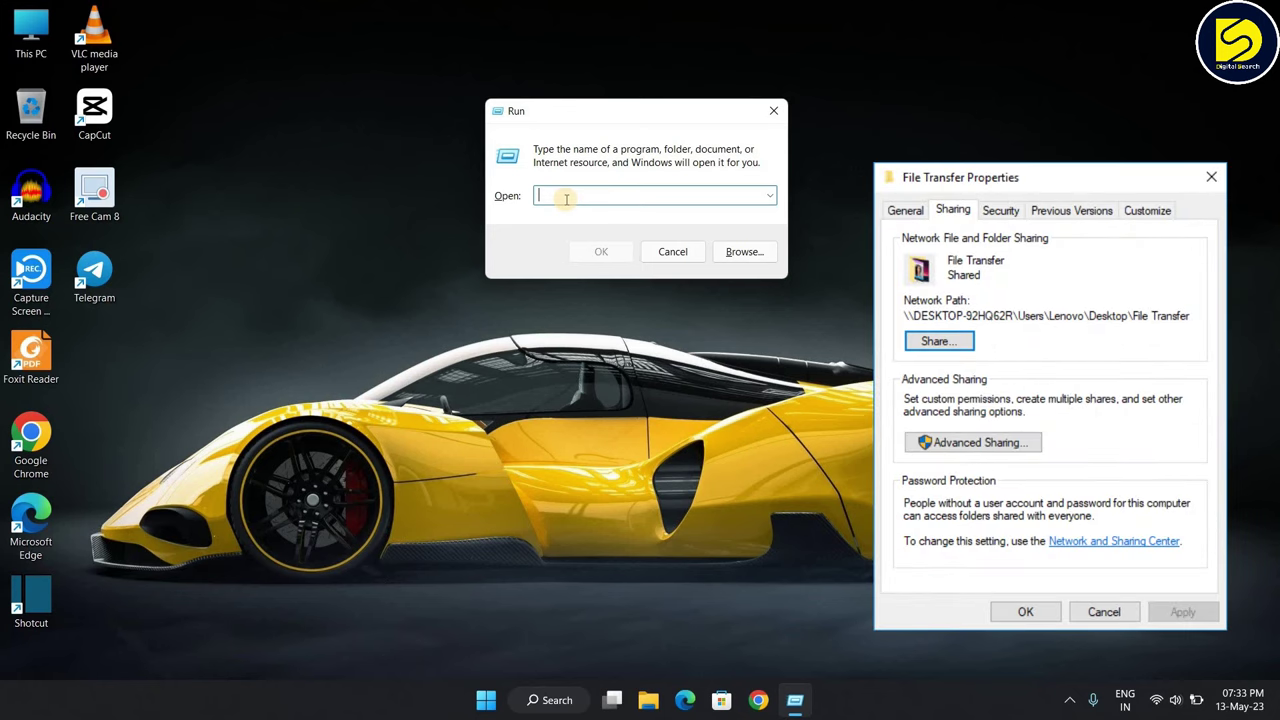
key("ctrl+v")
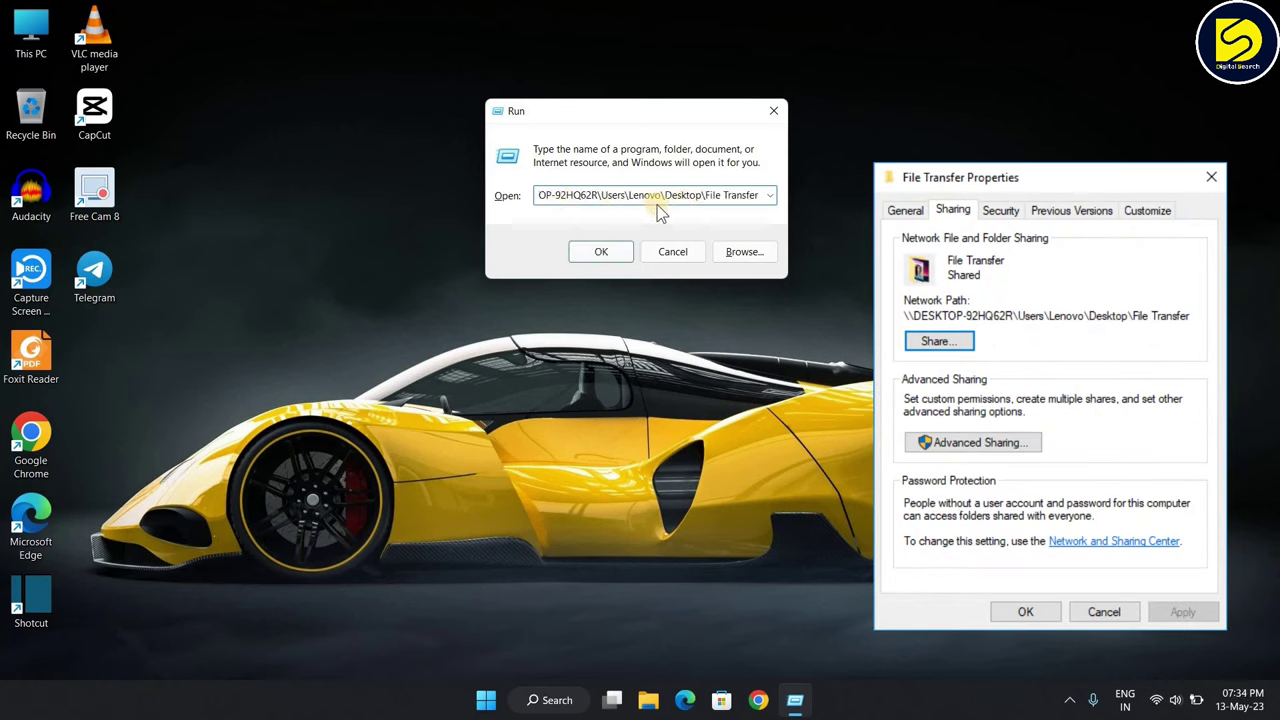
left_click(599, 197)
key("Home")
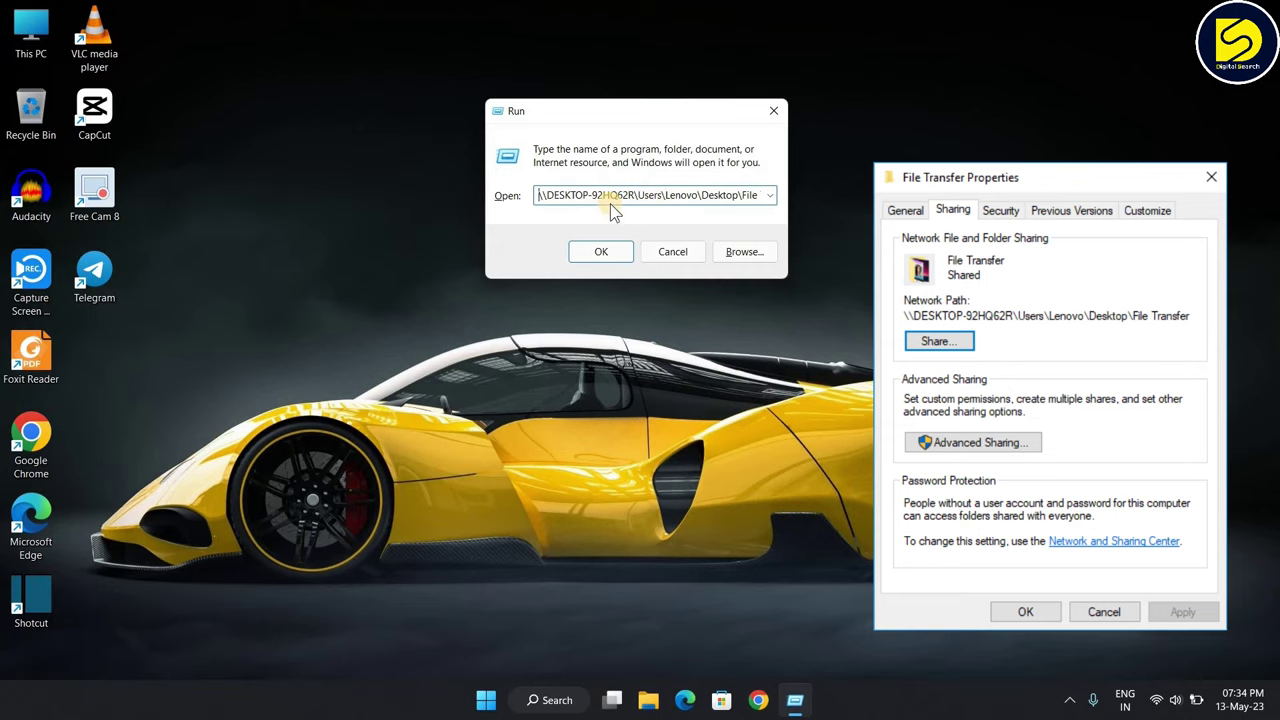
left_click(600, 252)
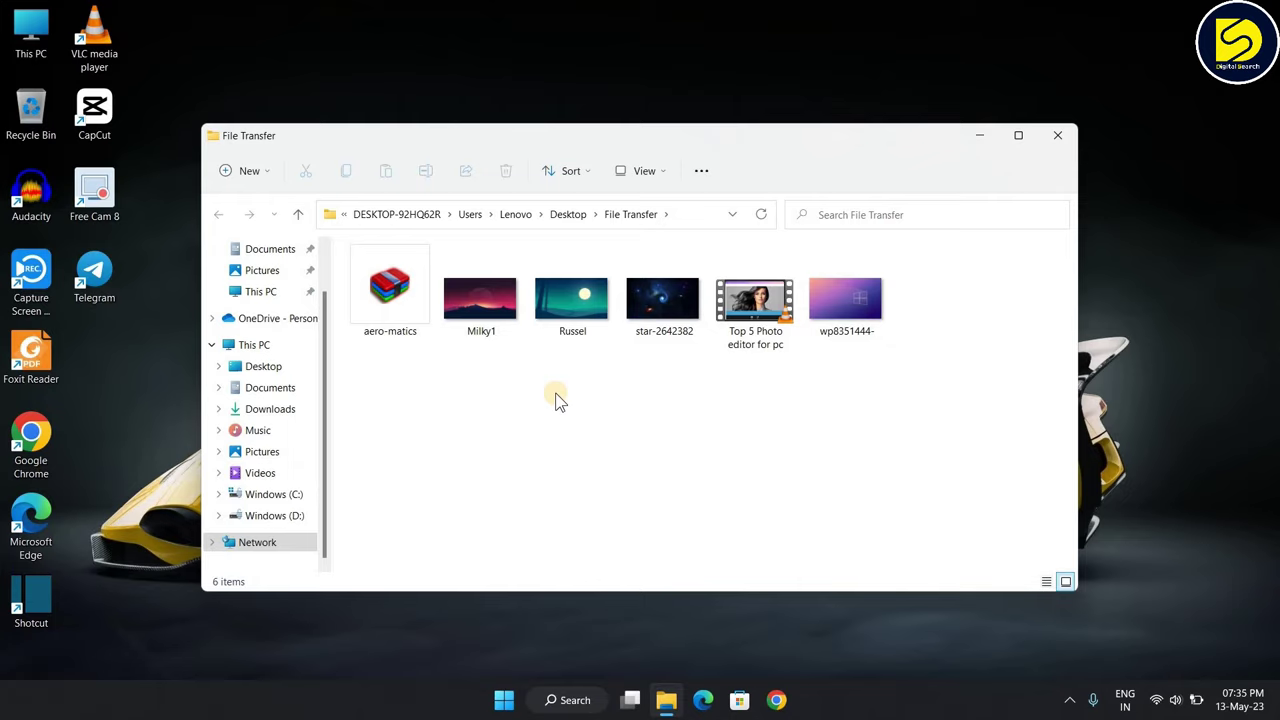
Copy all the files from the shared File Transfer folder onto this laptop's desktop
left_click(404, 332)
left_click_drag(380, 380, 700, 320)
key("shift+F10")
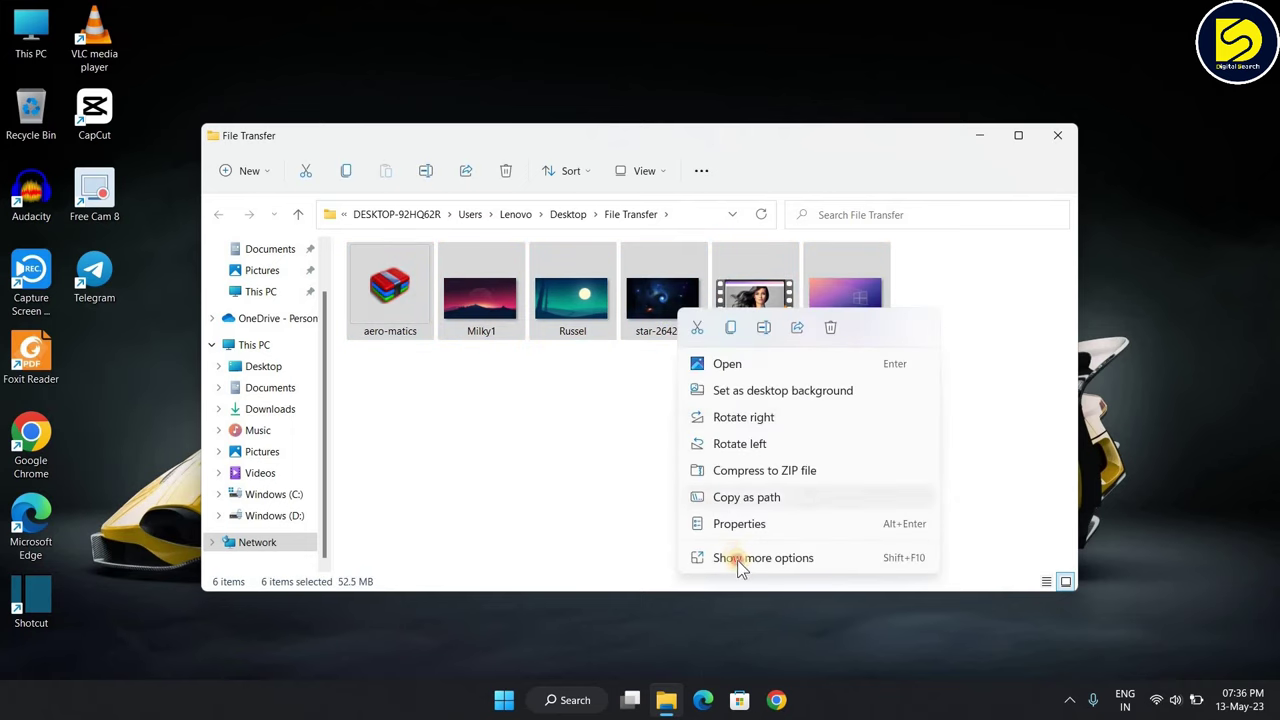
key("super+d")
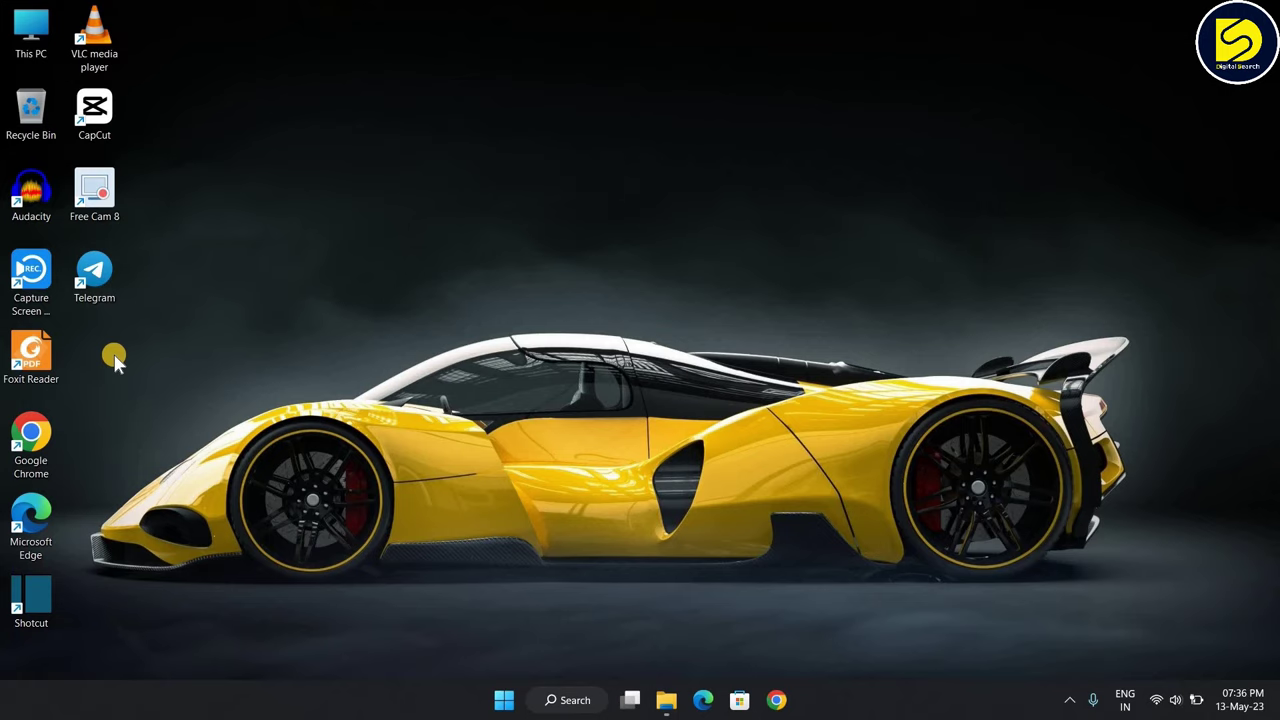
right_click(155, 404)
key("ctrl+v")
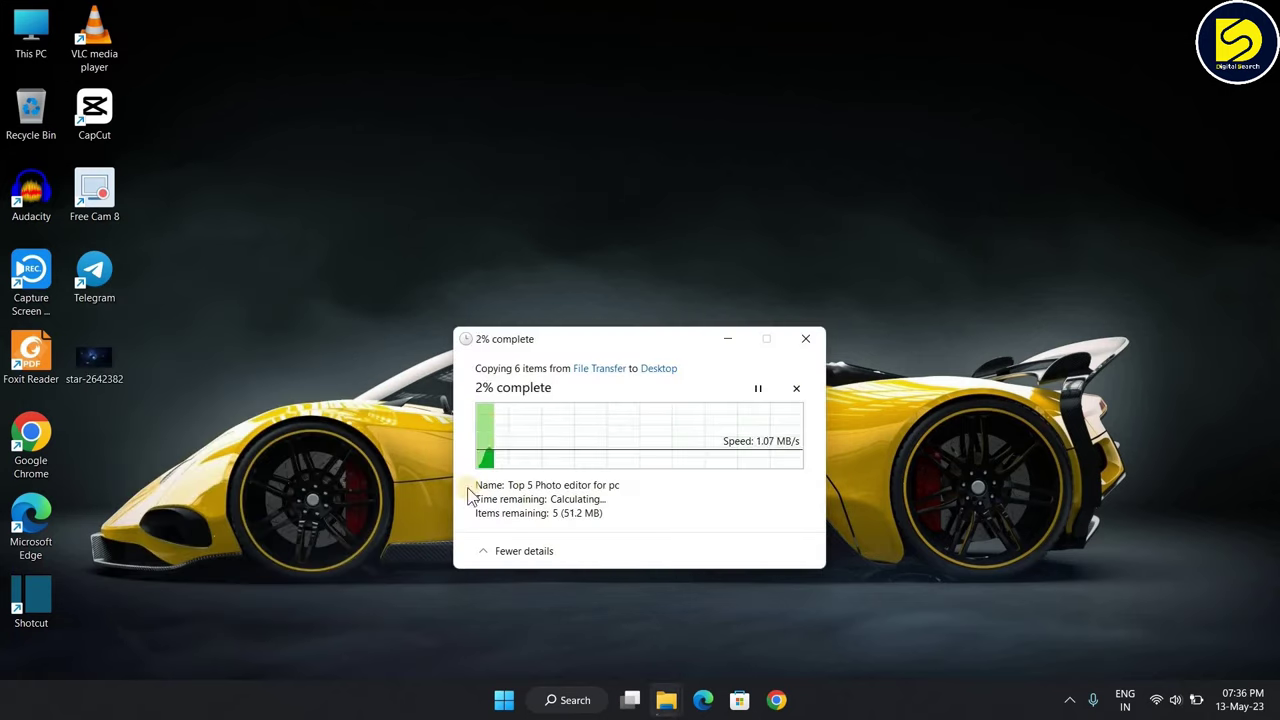